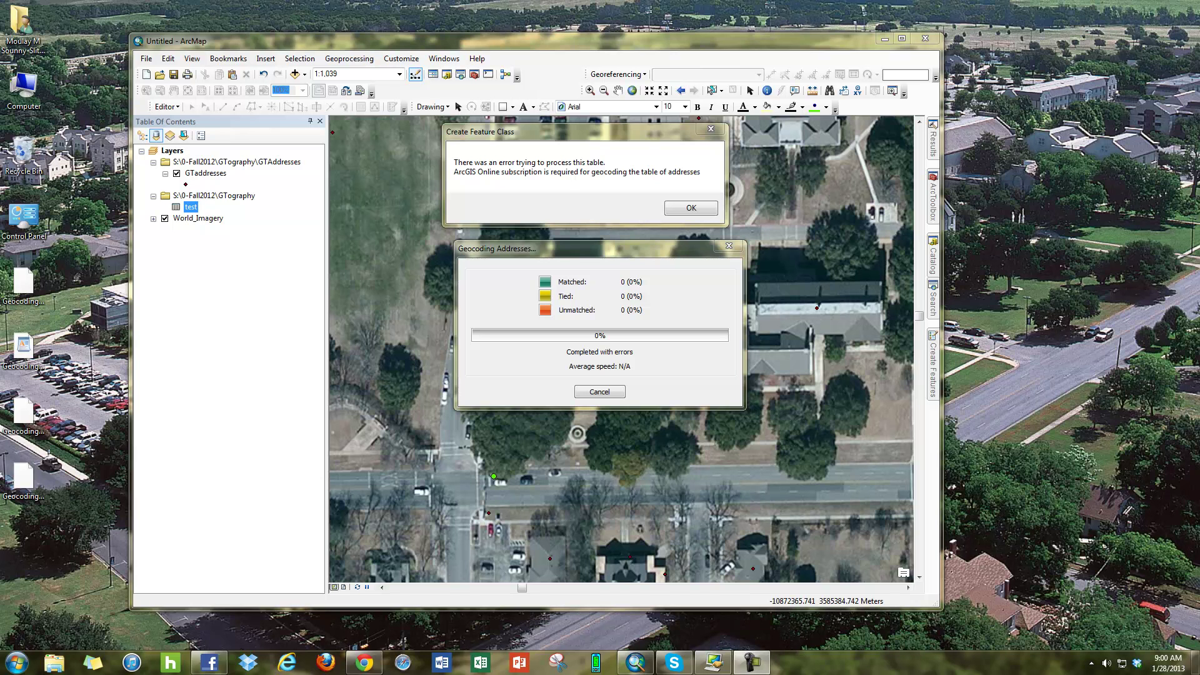
# Drag the Chrome window with the World Geocoding blog article over ArcMap's error dialogs
pyautogui.moveTo(1199, 207); pyautogui.dragTo(744, 141)
# Maximize the blog post and highlight the passages on organizational credentials and the old locators
pyautogui.doubleClick(744, 141)
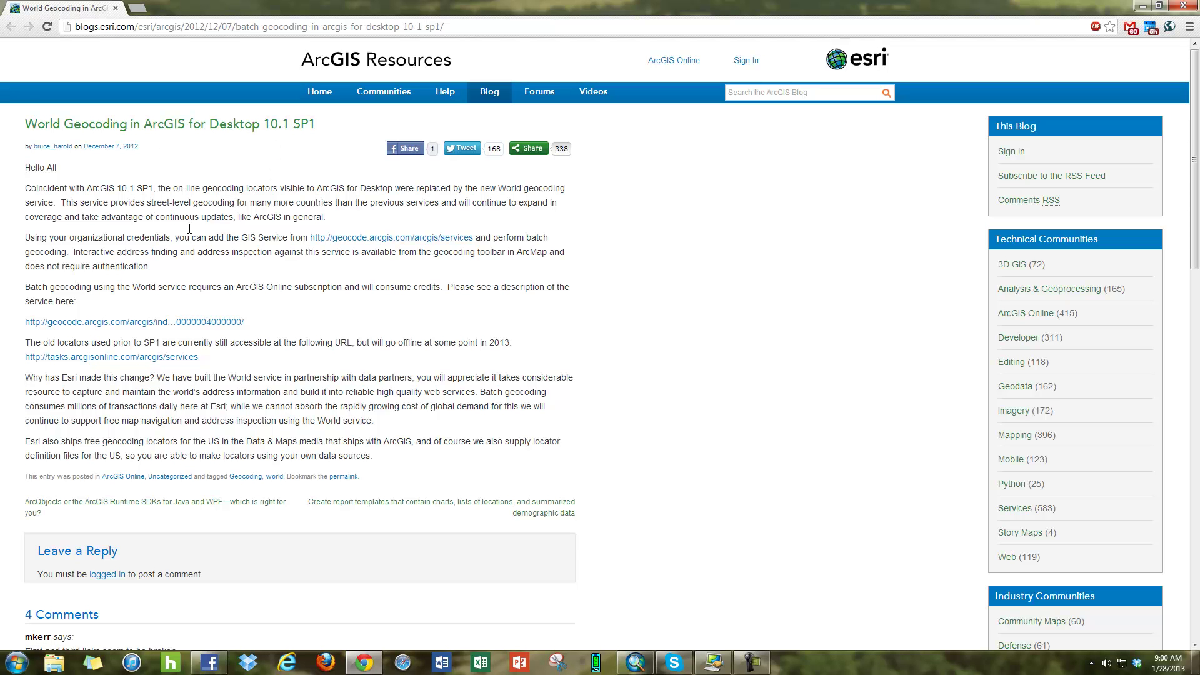
pyautogui.moveTo(73, 238); pyautogui.dragTo(172, 238)
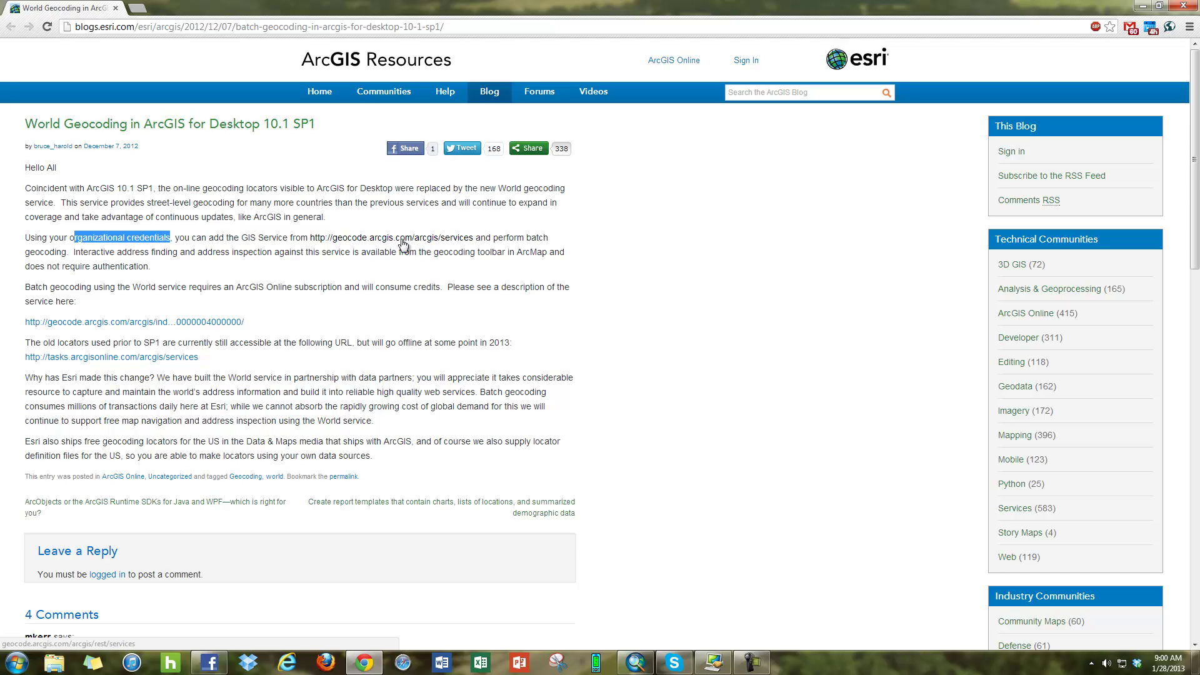
pyautogui.click(312, 252)
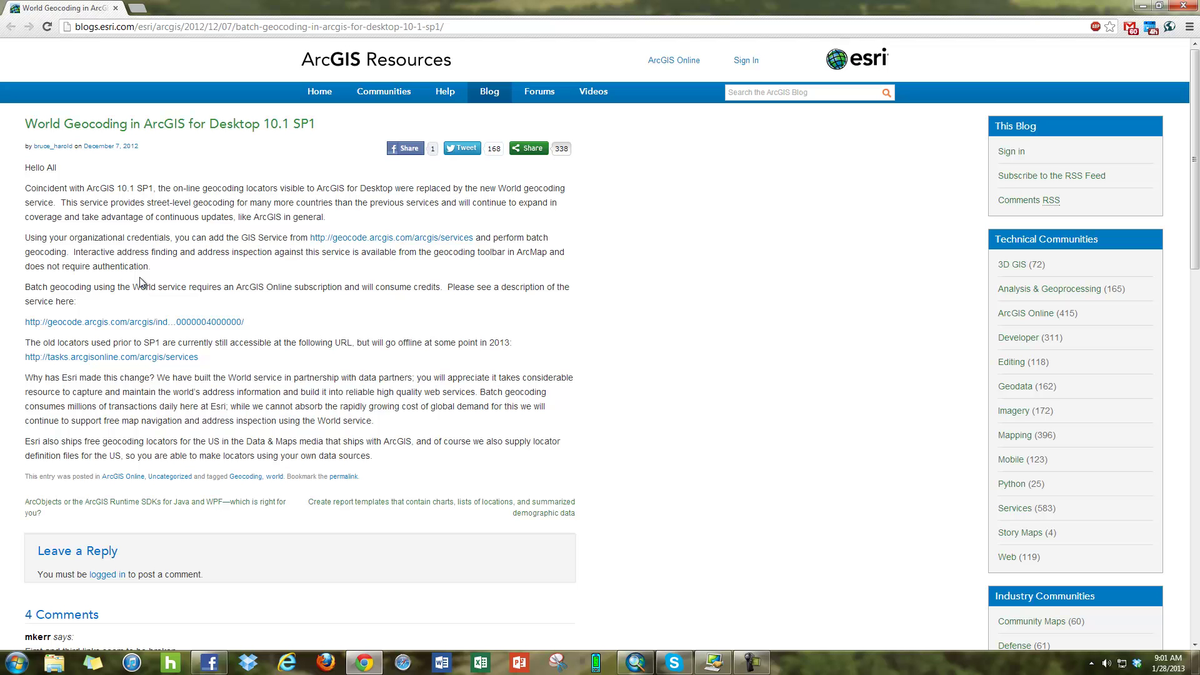
pyautogui.moveTo(25, 342); pyautogui.dragTo(94, 360)
pyautogui.click(300, 371)
pyautogui.moveTo(158, 392); pyautogui.dragTo(25, 359)
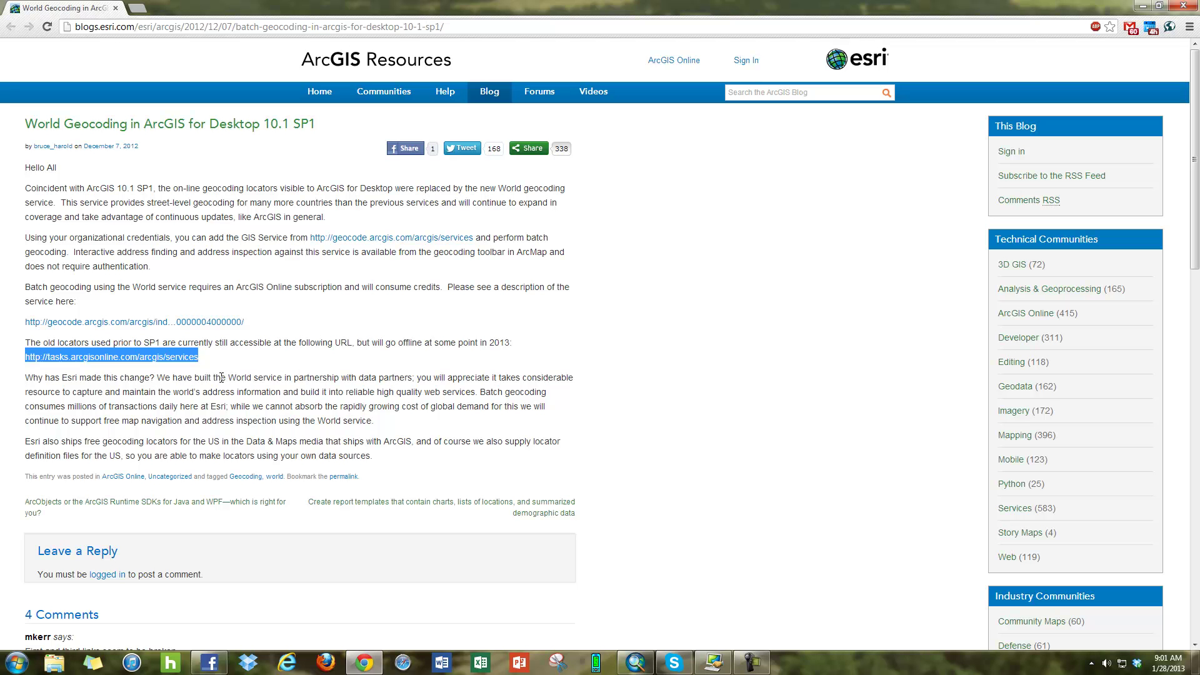
pyautogui.click(283, 376)
pyautogui.scroll(-5, 283, 376)
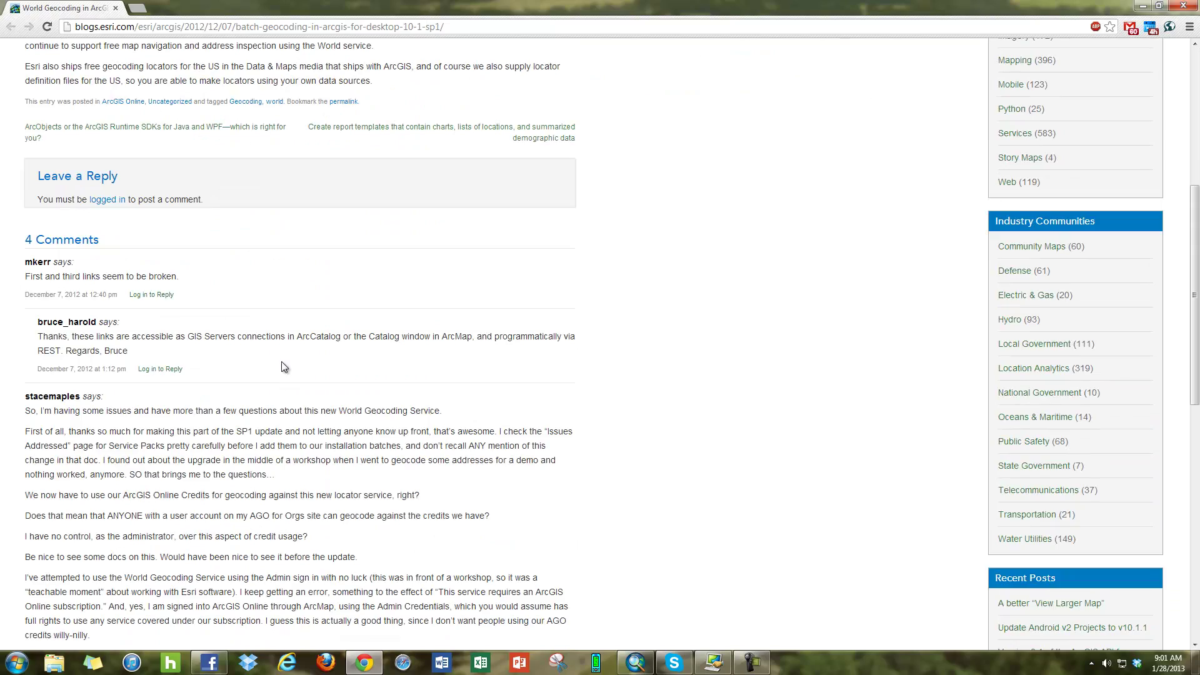
pyautogui.scroll(-6, 281, 362)
pyautogui.scroll(-6, 235, 458)
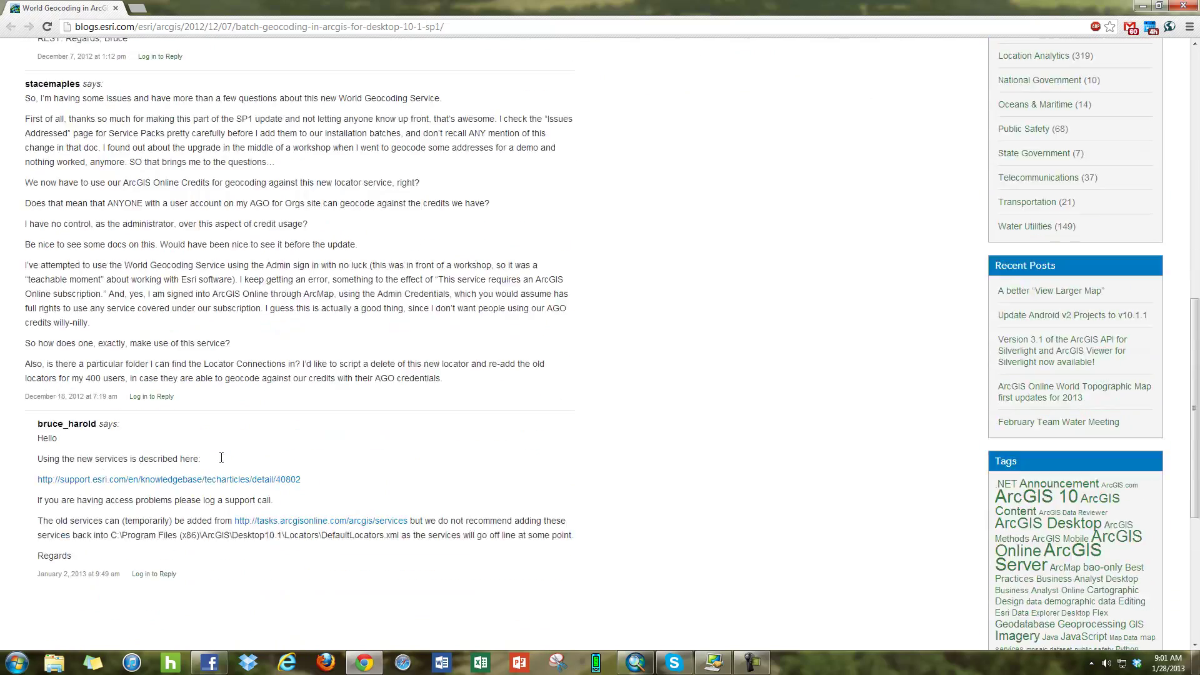
pyautogui.scroll(7, 220, 458)
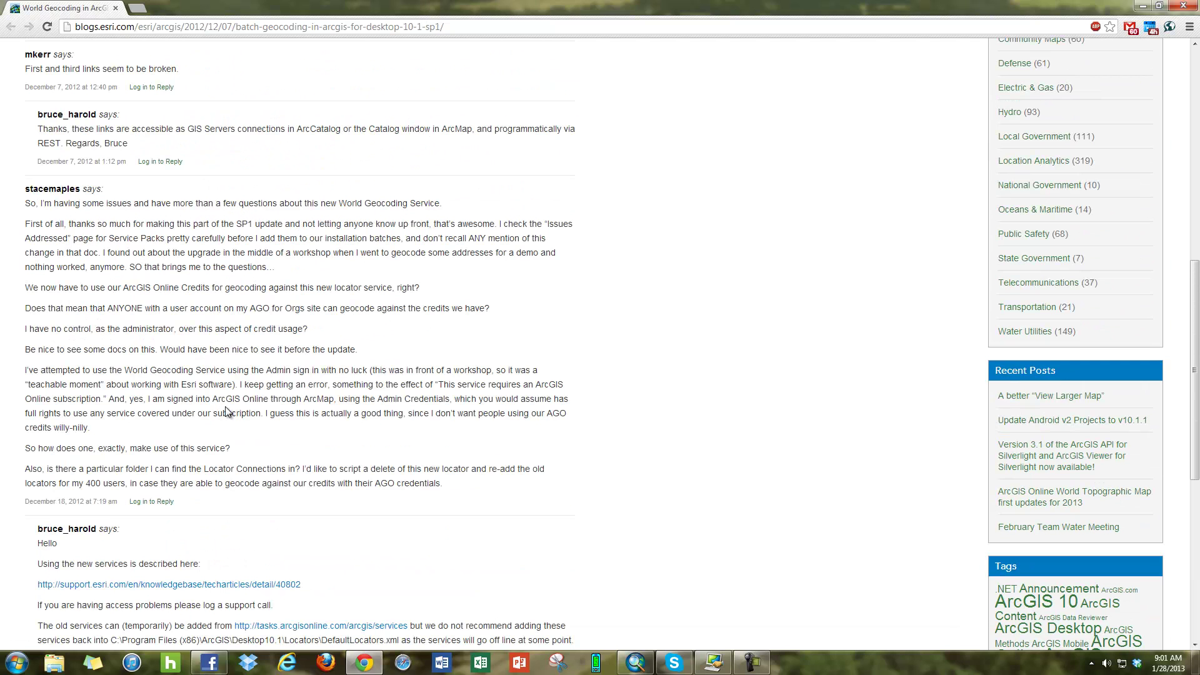
pyautogui.scroll(7, 246, 437)
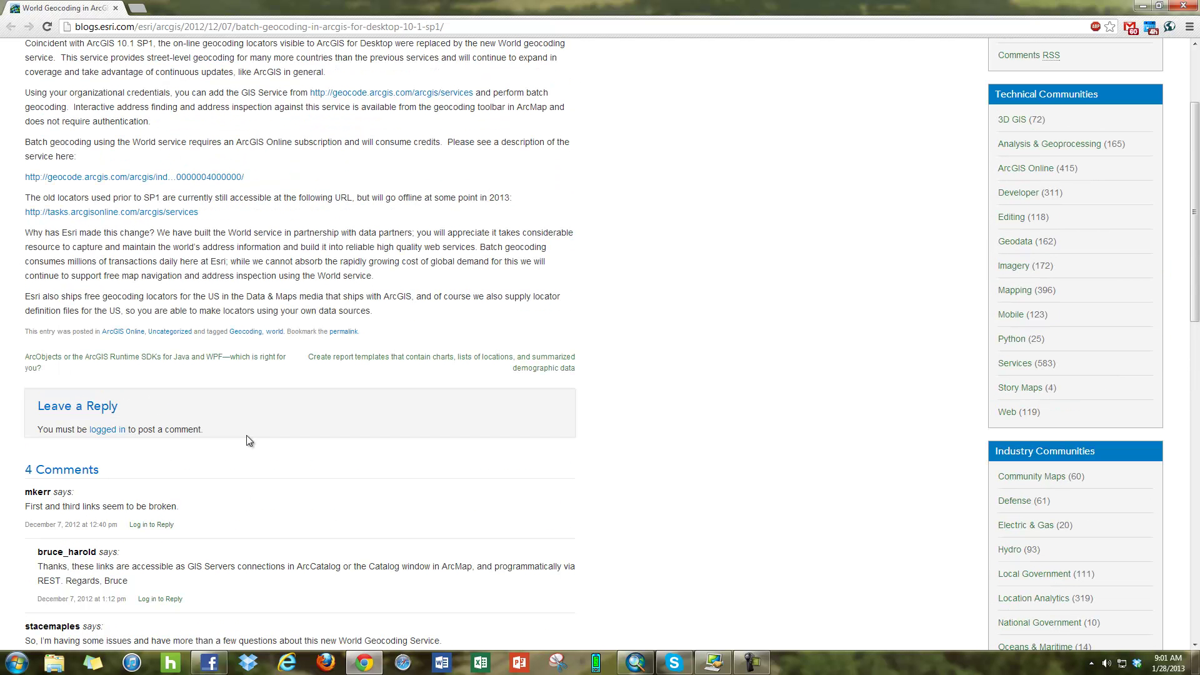
pyautogui.scroll(3, 247, 436)
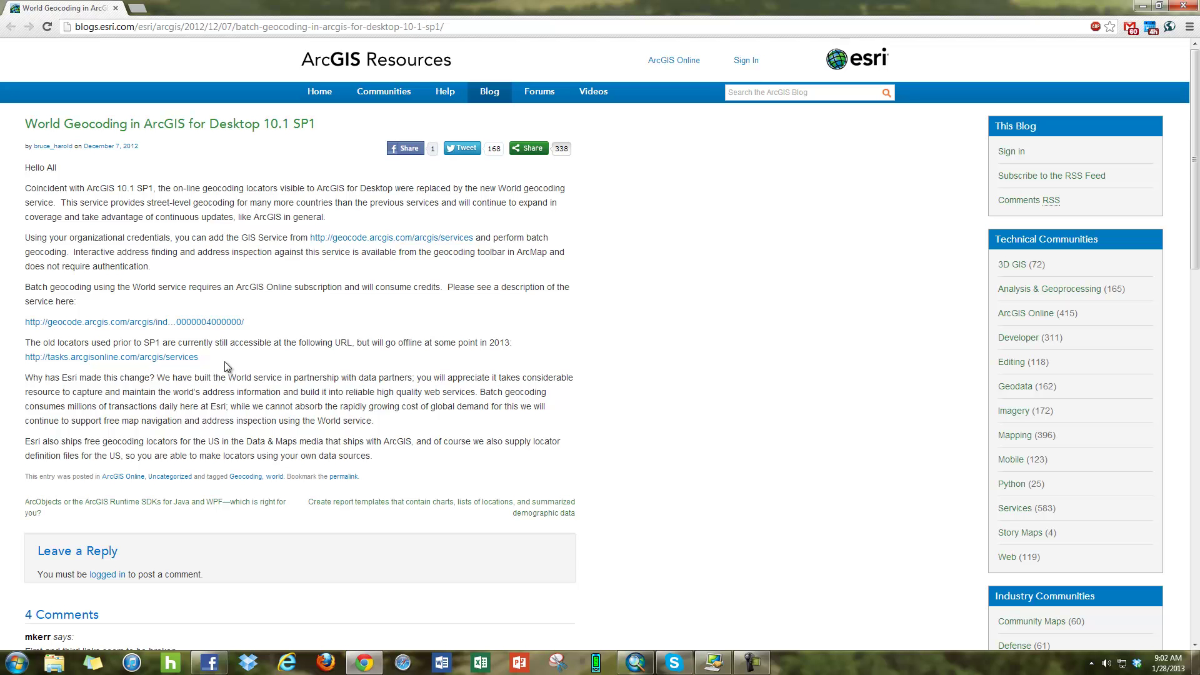
pyautogui.moveTo(13, 359); pyautogui.dragTo(25, 122)
pyautogui.click(208, 355)
pyautogui.moveTo(208, 355); pyautogui.dragTo(27, 359)
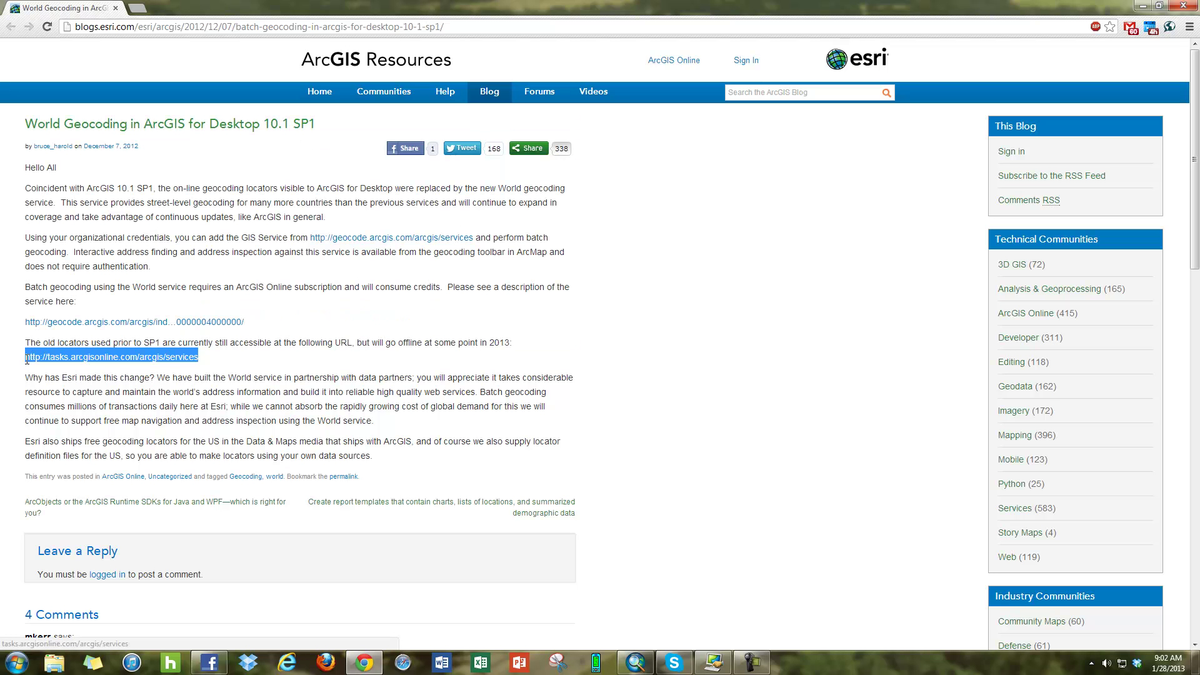
pyautogui.rightClick(171, 359)
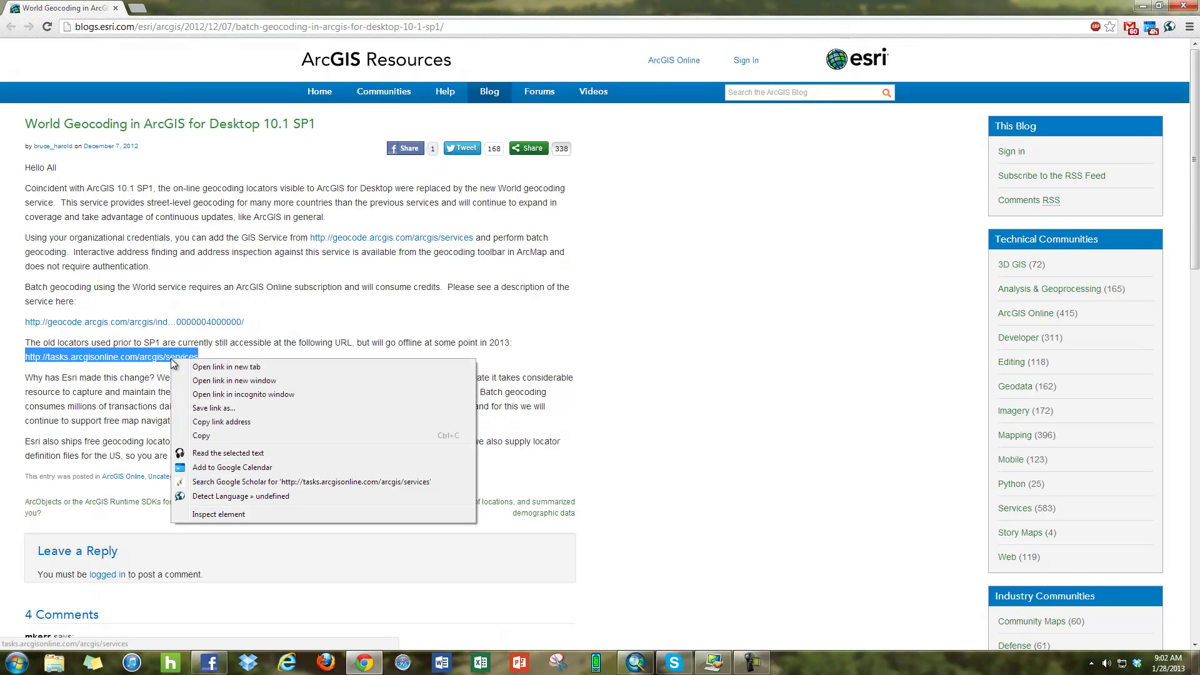
pyautogui.click(231, 436)
pyautogui.doubleClick(397, 5)
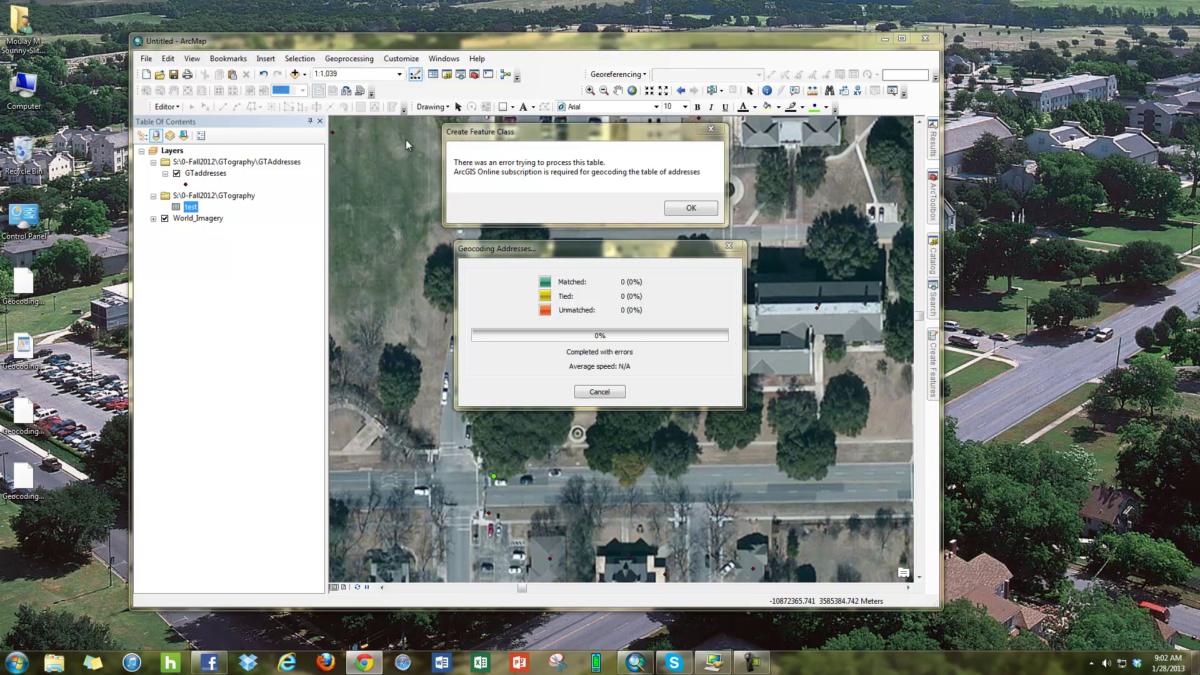
# Dismiss both geocoding error dialogs and maximize the ArcMap window
pyautogui.click(689, 207)
pyautogui.click(690, 128)
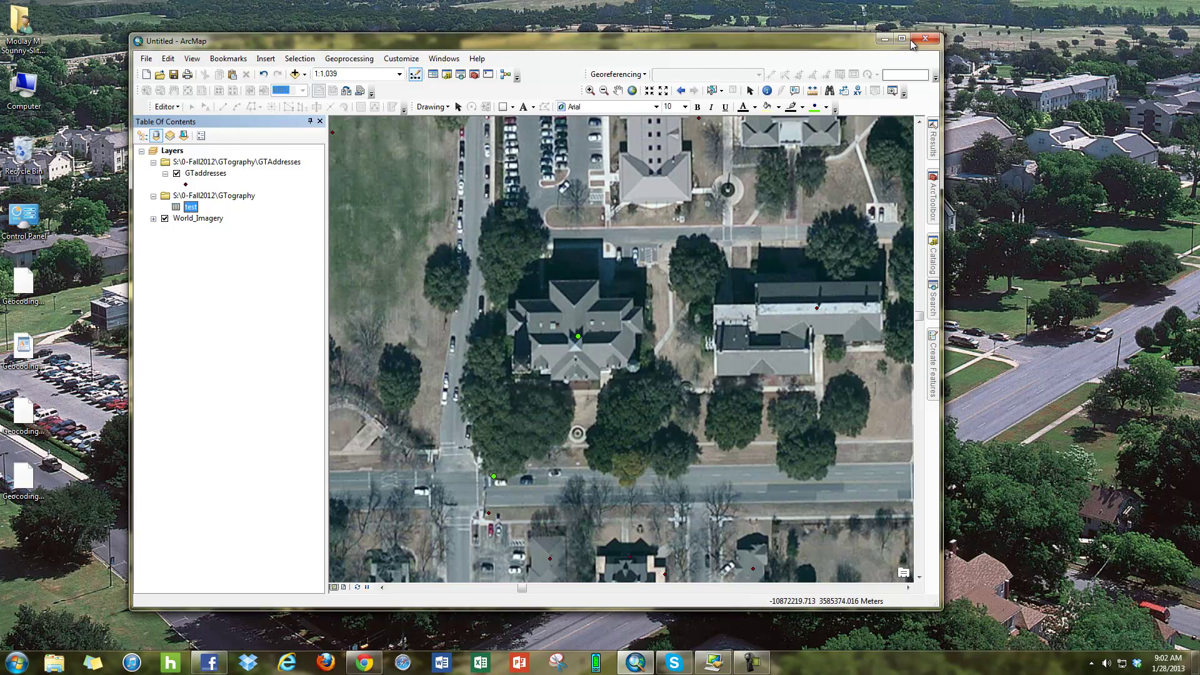
pyautogui.click(902, 38)
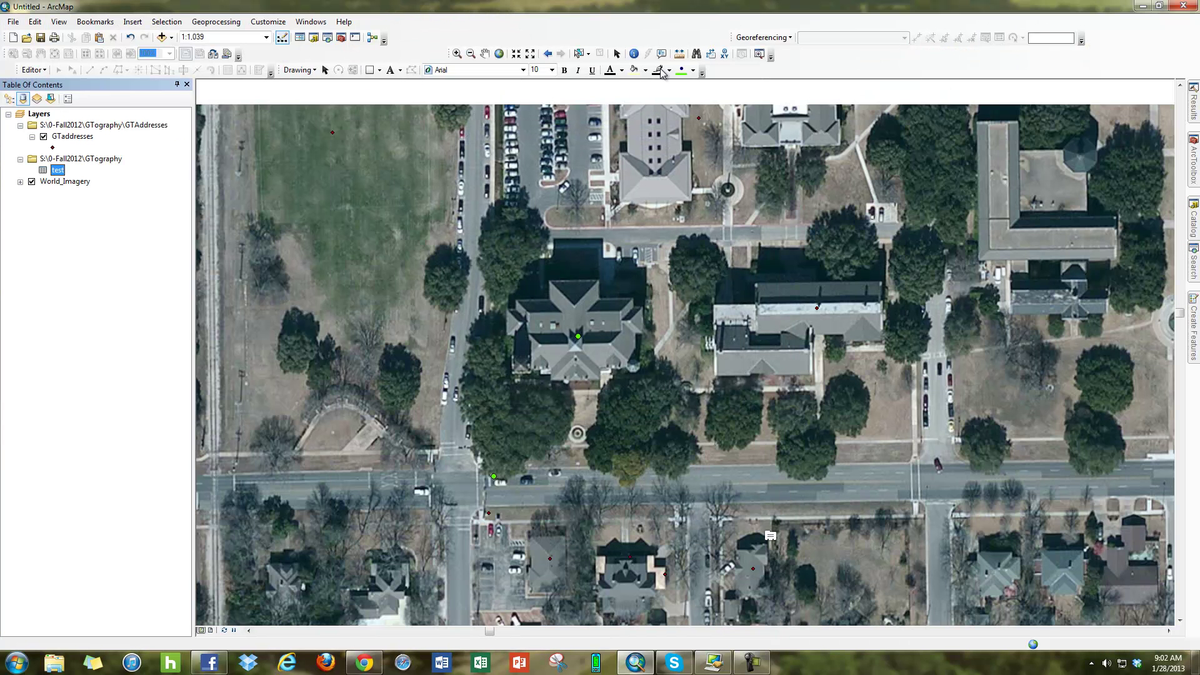
# Check the test table's data source in its Properties Source tab, closing without changes
pyautogui.rightClick(59, 171)
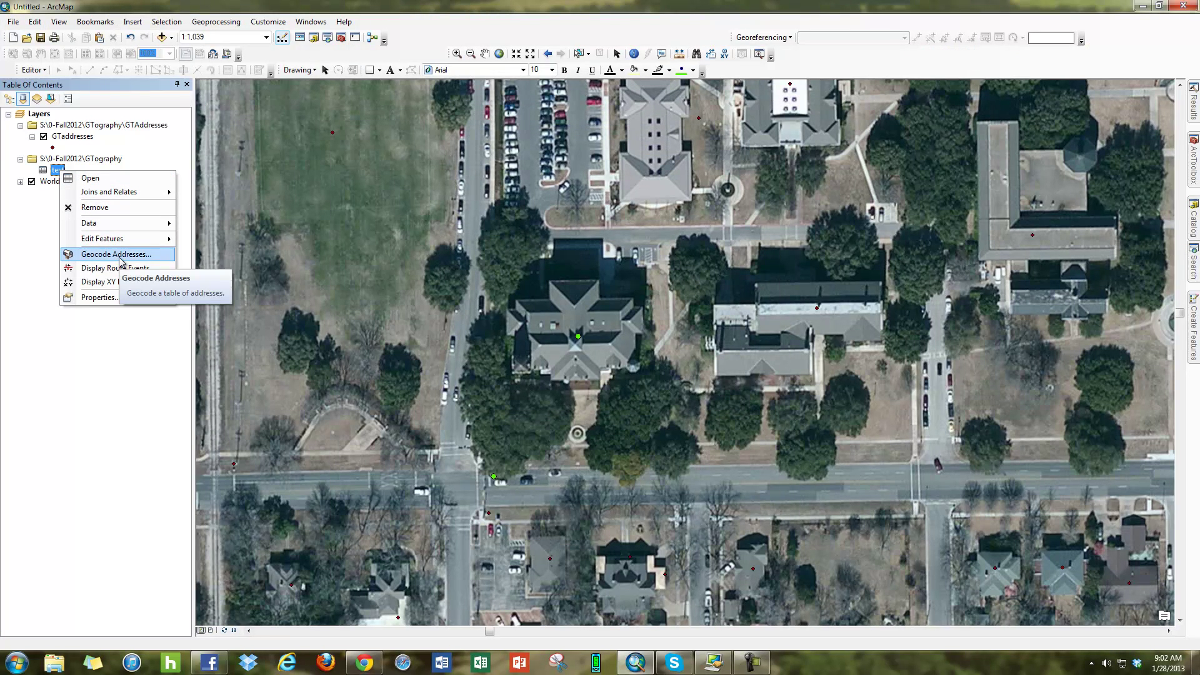
pyautogui.click(30, 242)
pyautogui.rightClick(58, 172)
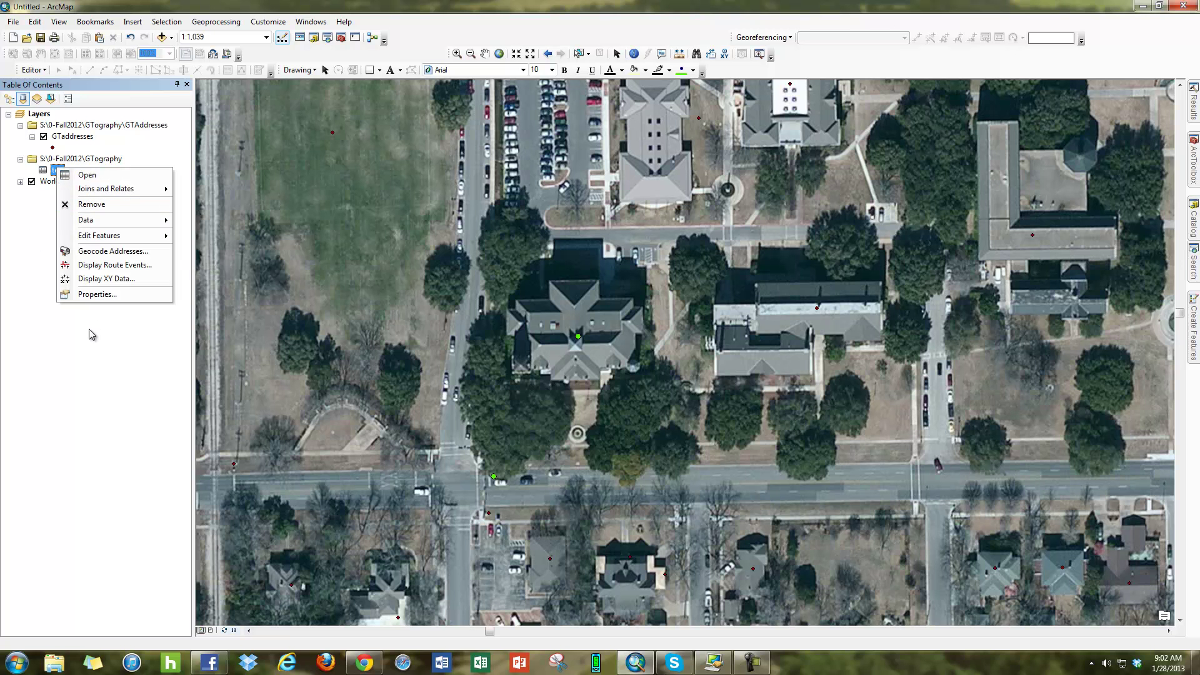
pyautogui.click(101, 298)
pyautogui.click(446, 198)
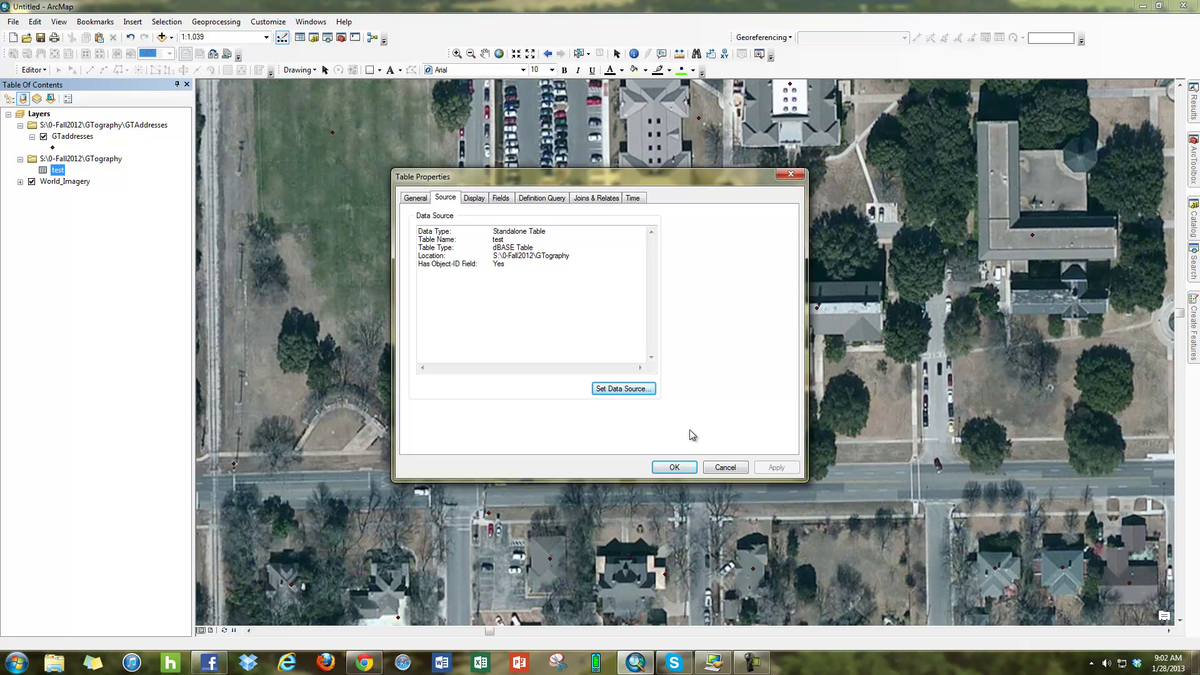
pyautogui.click(725, 467)
# Review the test table's 27,884 address records in its attribute table, then close it
pyautogui.rightClick(58, 171)
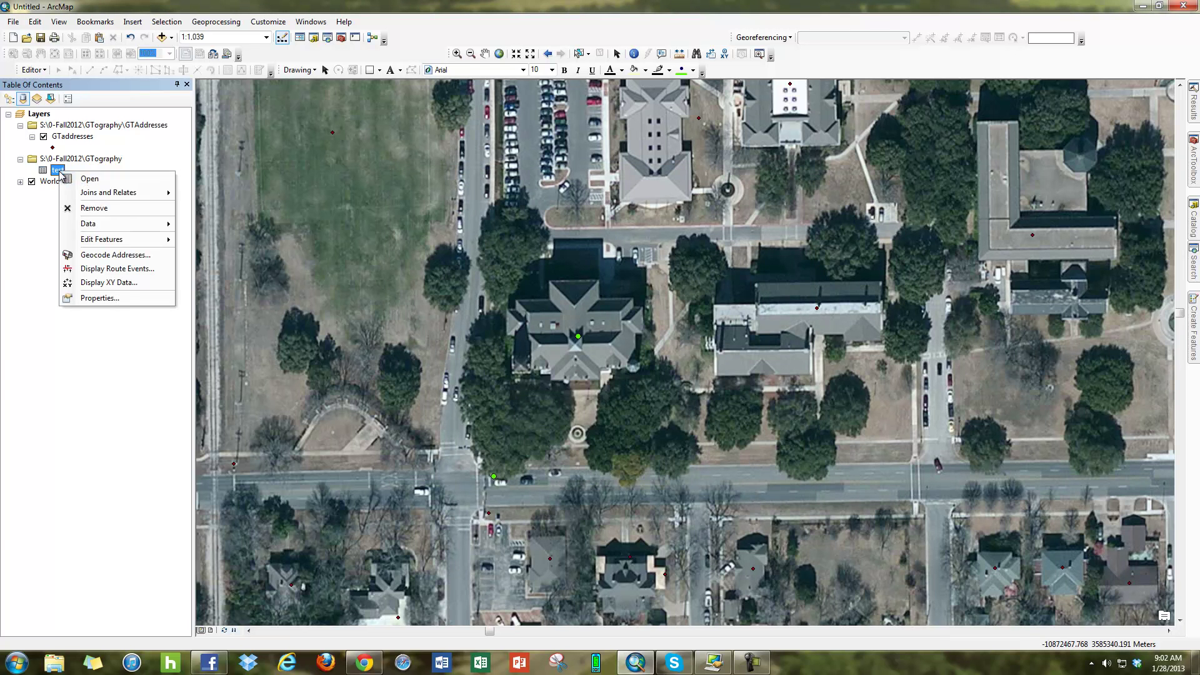
pyautogui.click(117, 176)
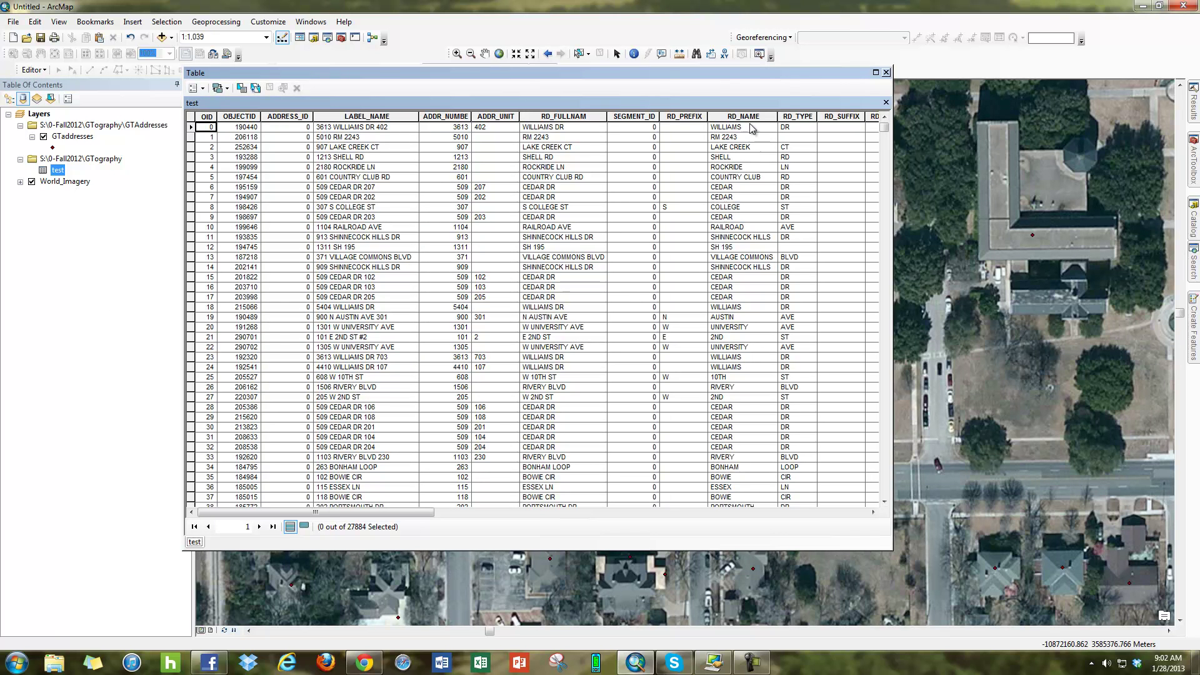
pyautogui.moveTo(310, 513); pyautogui.dragTo(461, 514)
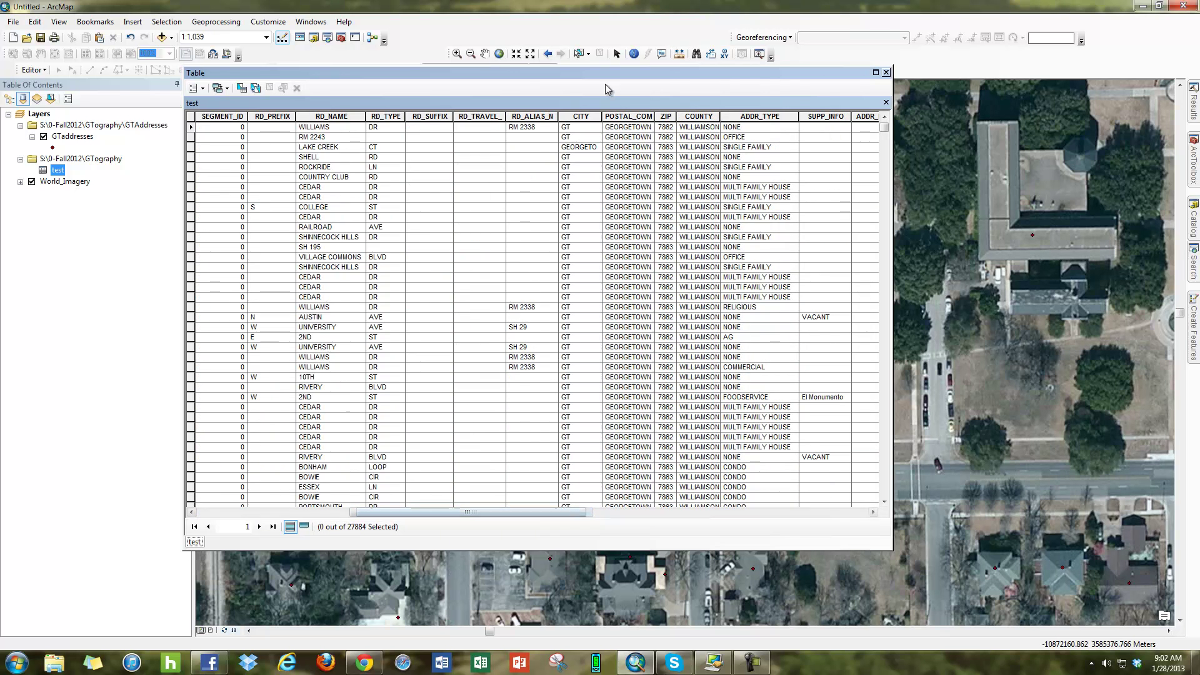
pyautogui.click(885, 72)
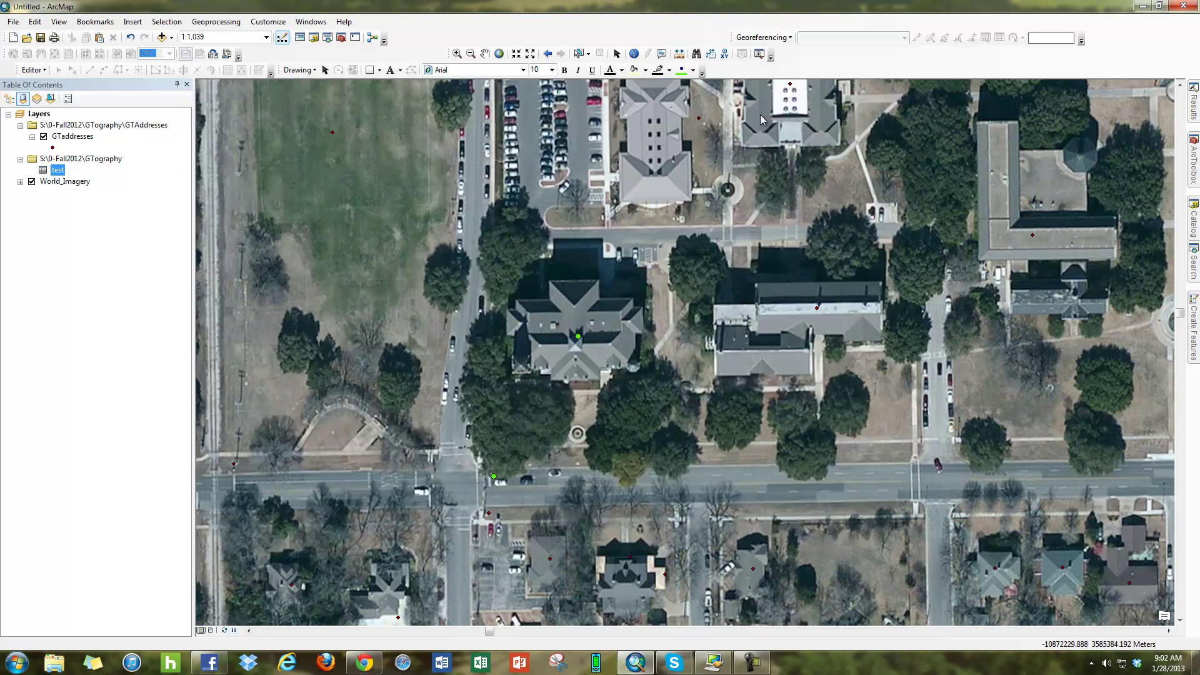
# Start Geocode Addresses on the test table and select World Geocode Service (ArcGIS Online)
pyautogui.rightClick(53, 170)
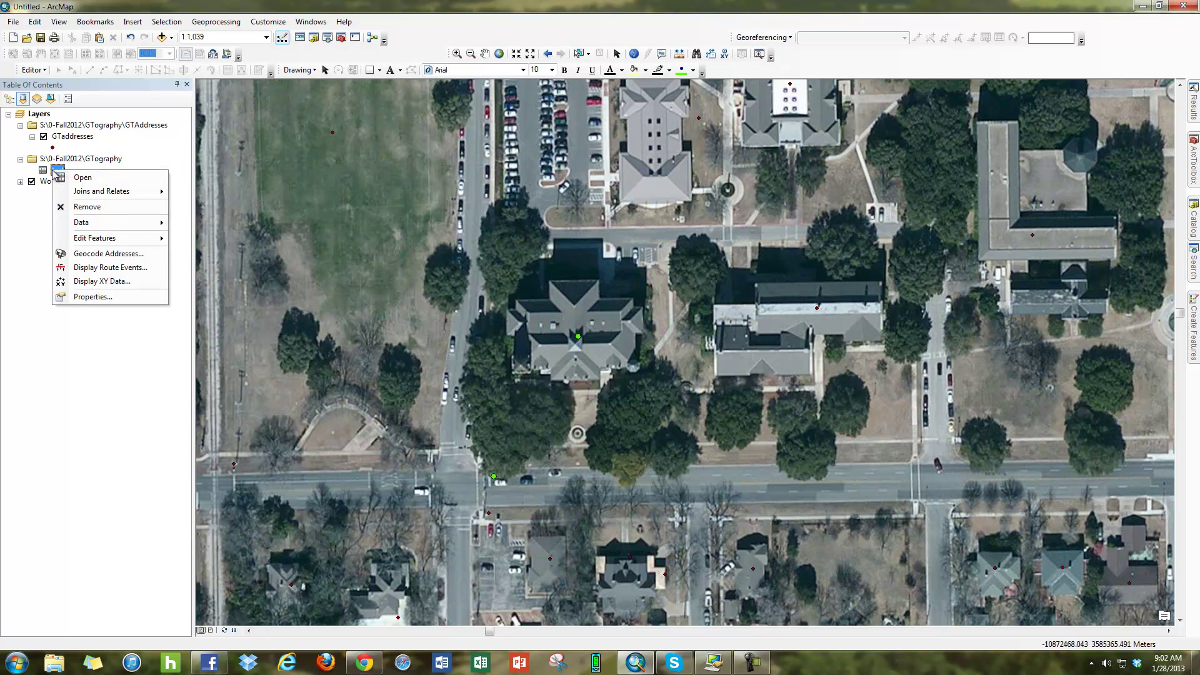
pyautogui.click(125, 254)
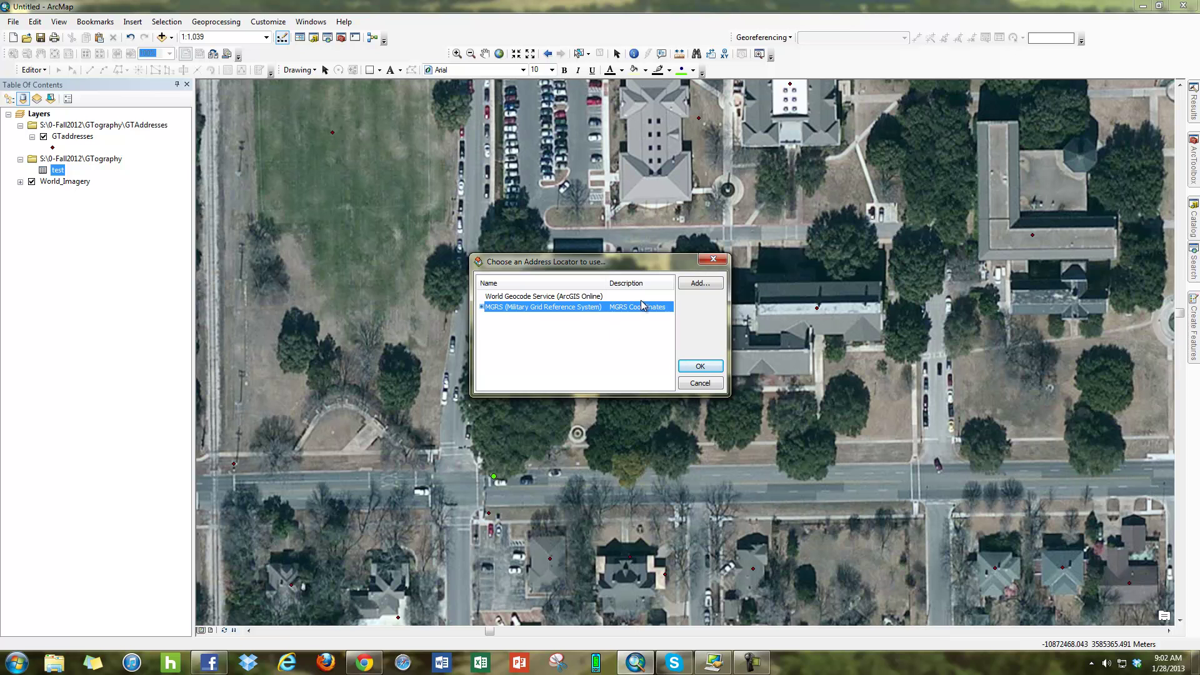
pyautogui.click(571, 297)
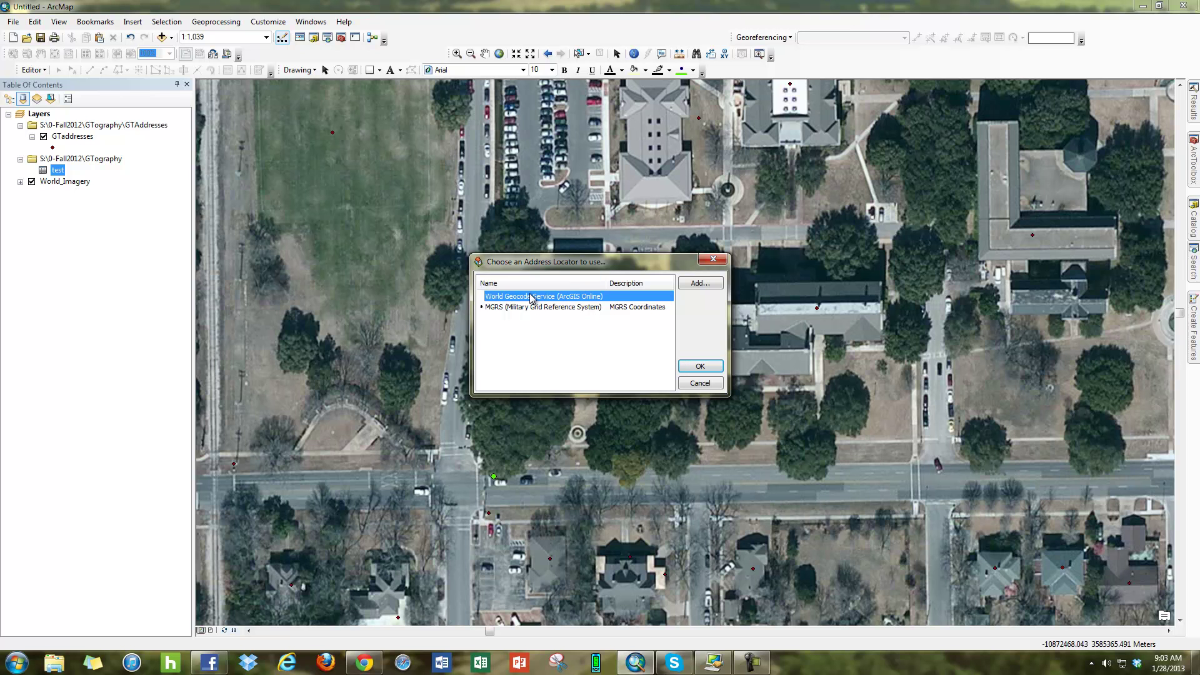
# In Add Address Locator, set Look in to GIS Servers and select Add ArcGIS Server
pyautogui.click(710, 288)
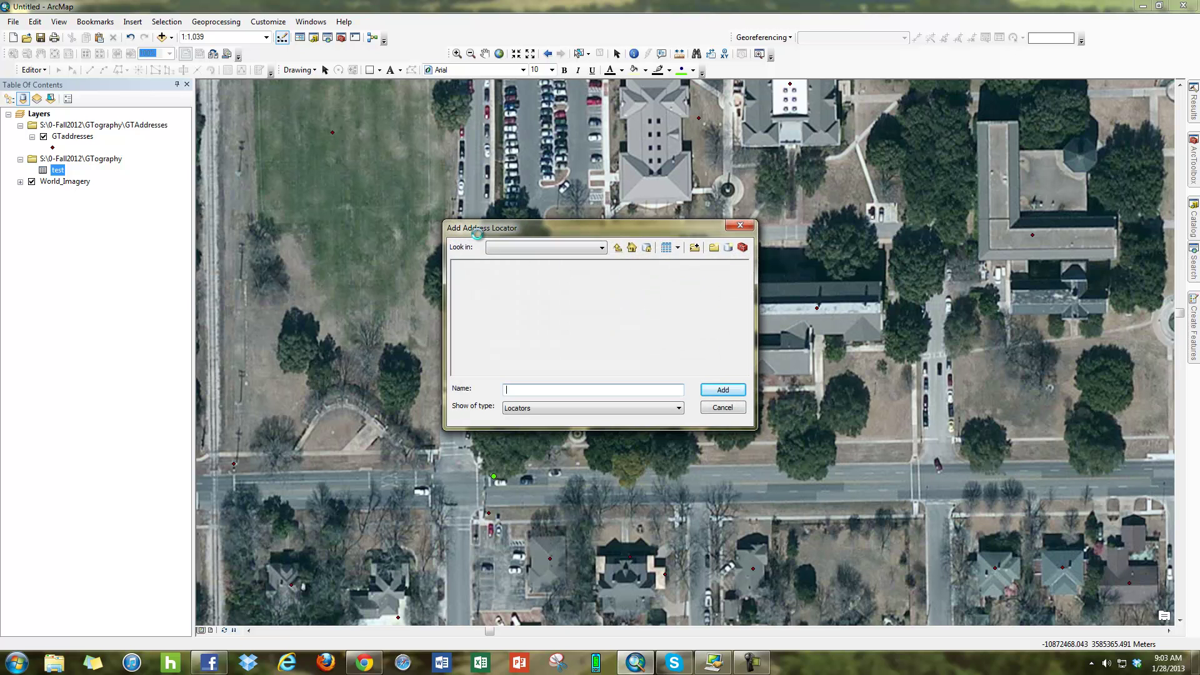
pyautogui.click(602, 248)
pyautogui.scroll(2, 575, 355)
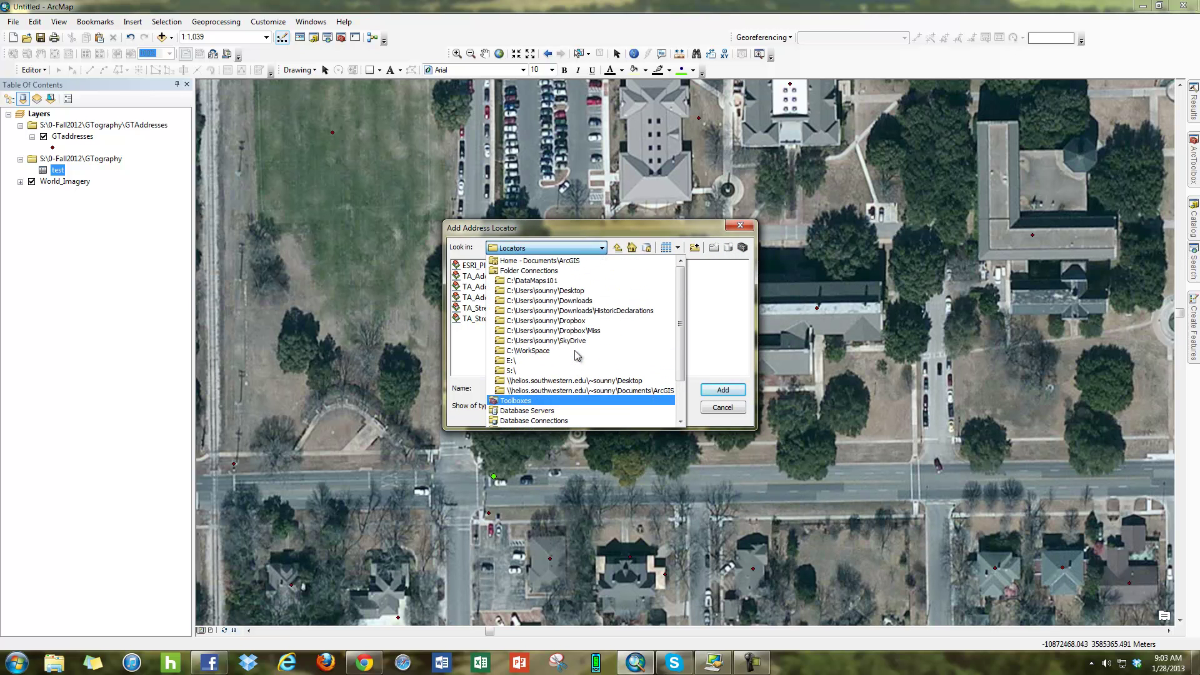
pyautogui.scroll(-1, 550, 409)
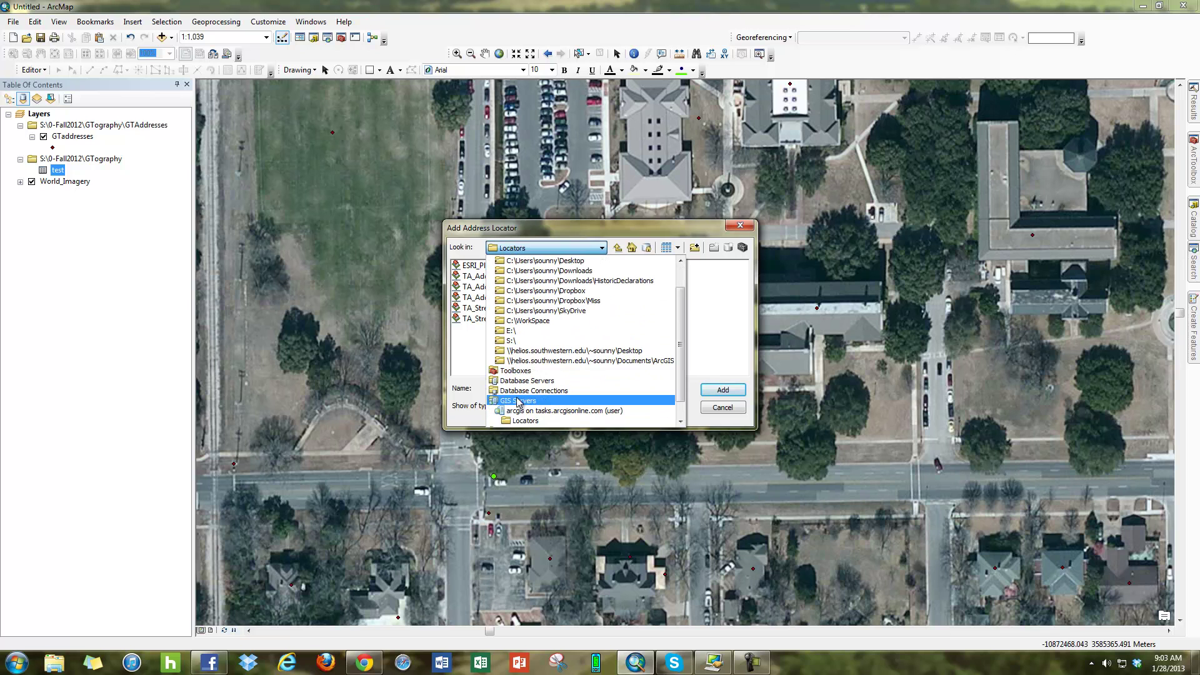
pyautogui.click(547, 400)
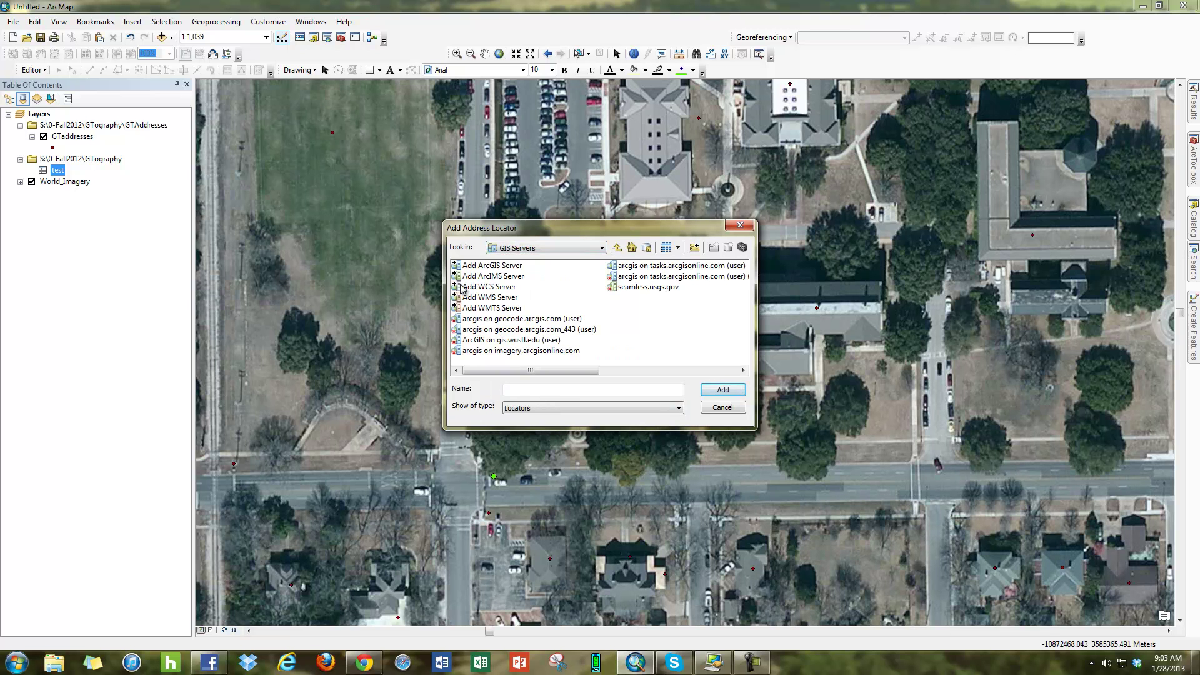
pyautogui.click(488, 267)
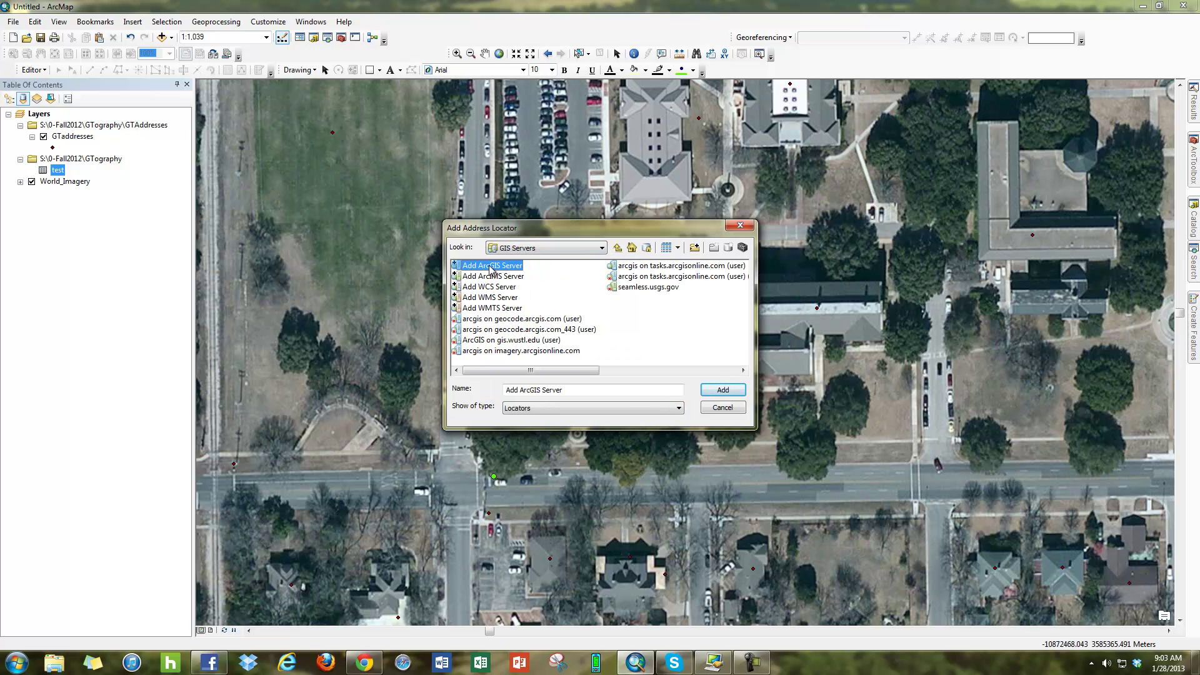
pyautogui.doubleClick(492, 269)
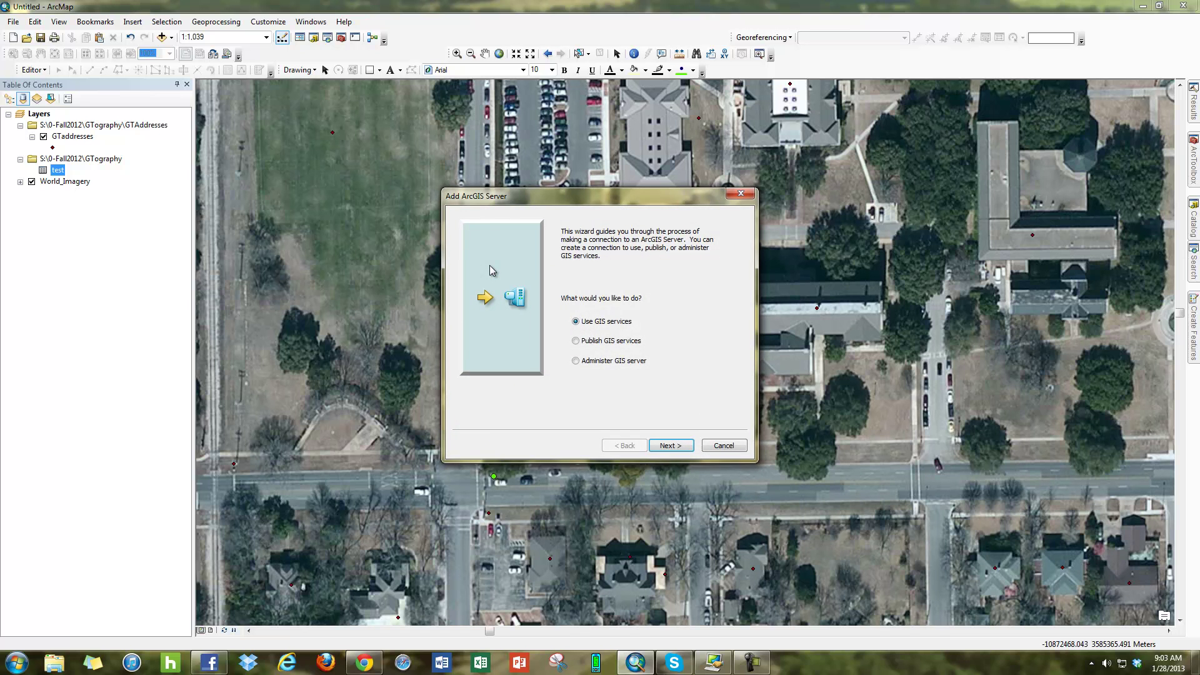
pyautogui.moveTo(558, 199); pyautogui.dragTo(871, 232)
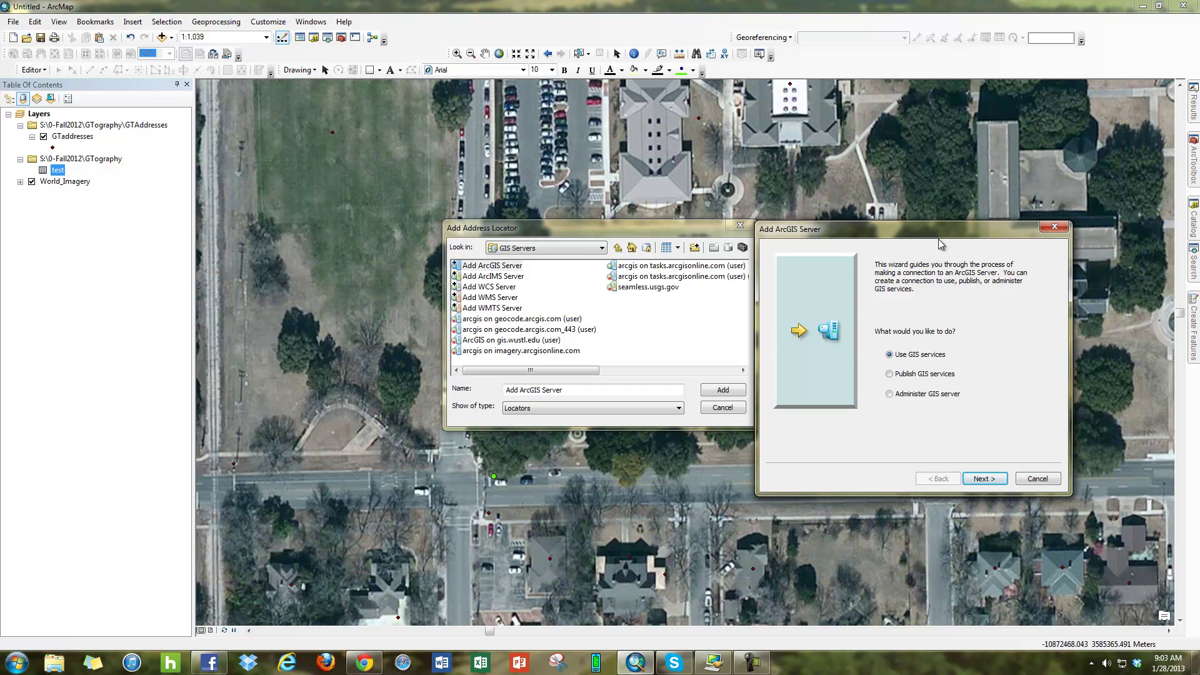
pyautogui.moveTo(941, 234); pyautogui.dragTo(947, 216)
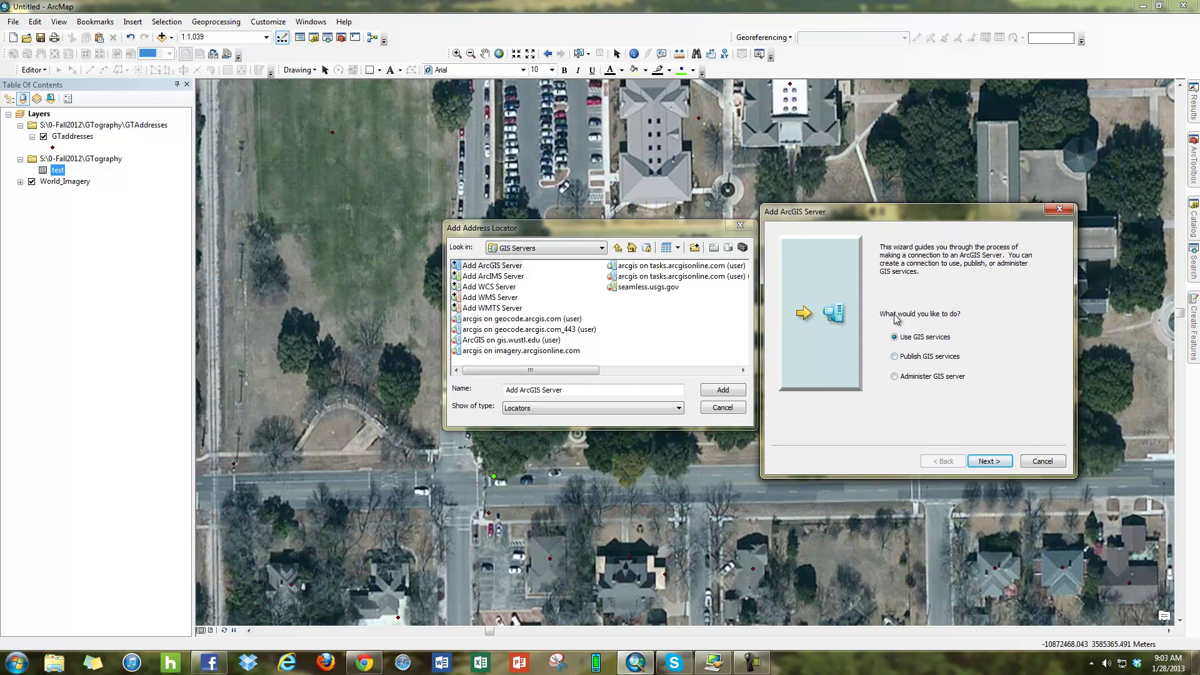
pyautogui.click(991, 464)
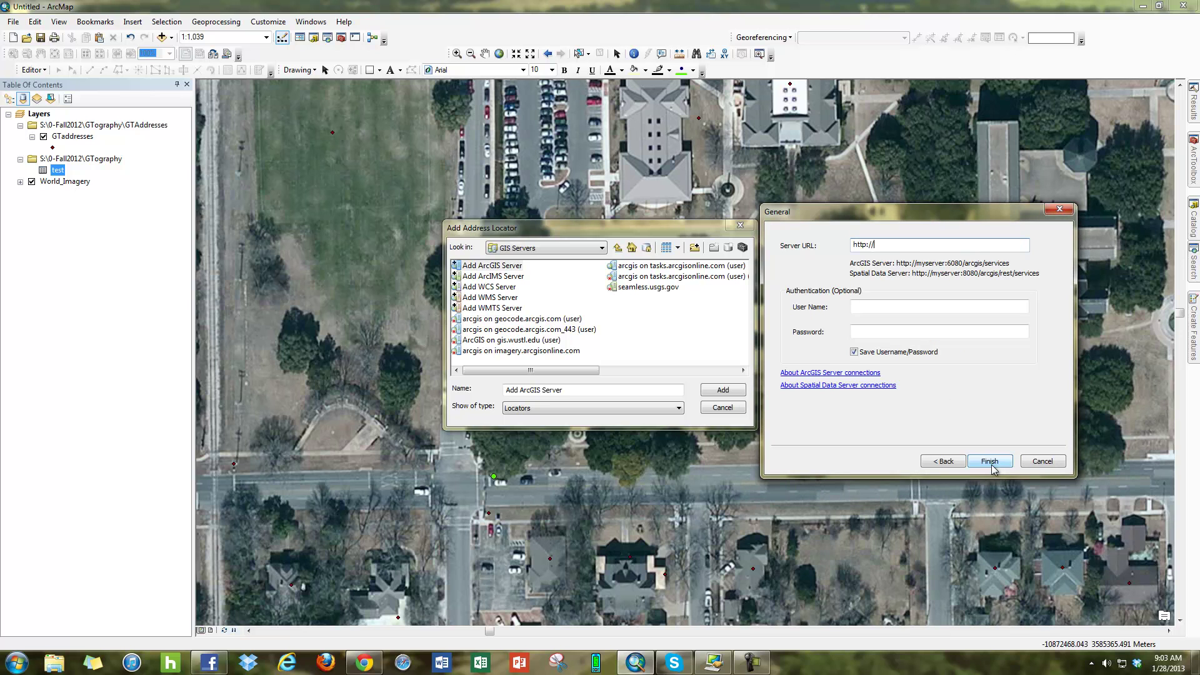
pyautogui.moveTo(877, 245); pyautogui.dragTo(831, 250)
pyautogui.rightClick(855, 249)
pyautogui.click(925, 304)
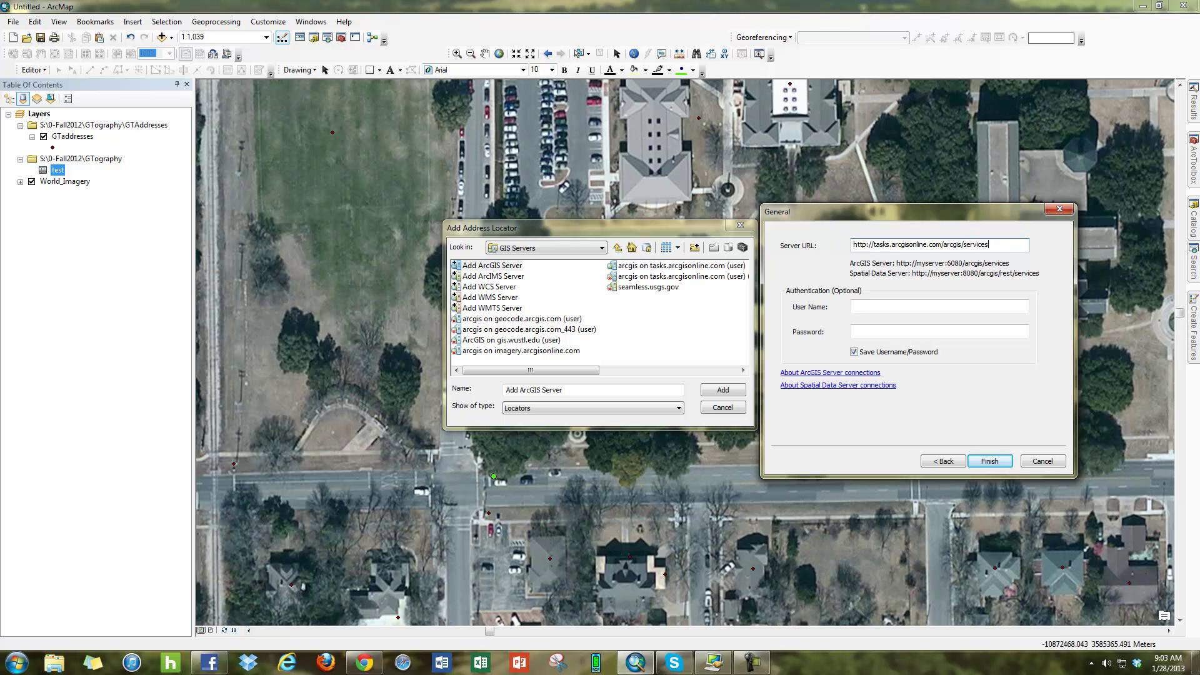
# Recheck the services address in the blog post, then restore Chrome and move it aside
pyautogui.hotkey('alt', 'Tab')
pyautogui.doubleClick(482, 163)
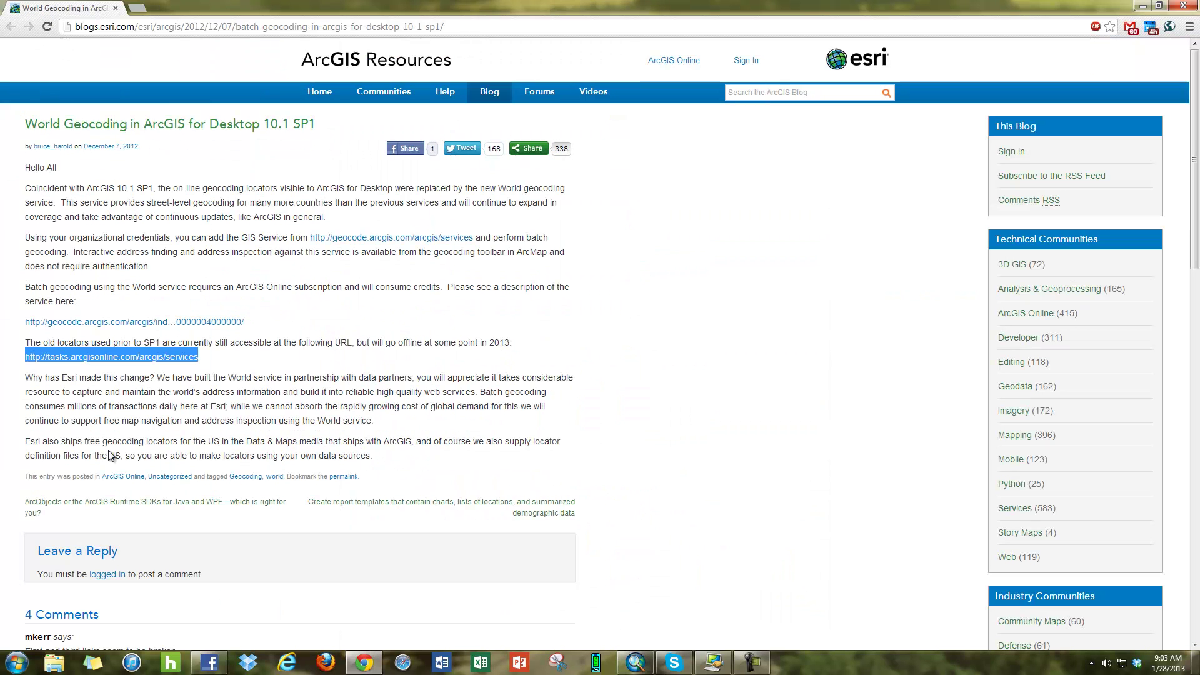
pyautogui.click(49, 352)
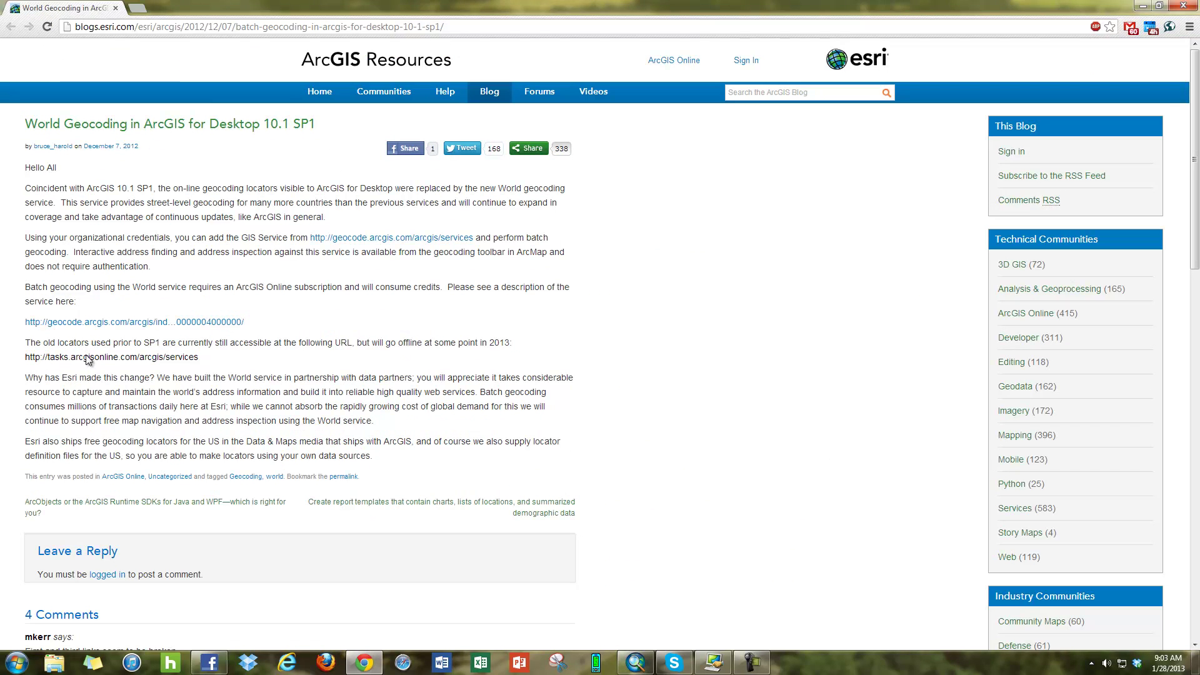
pyautogui.doubleClick(301, 6)
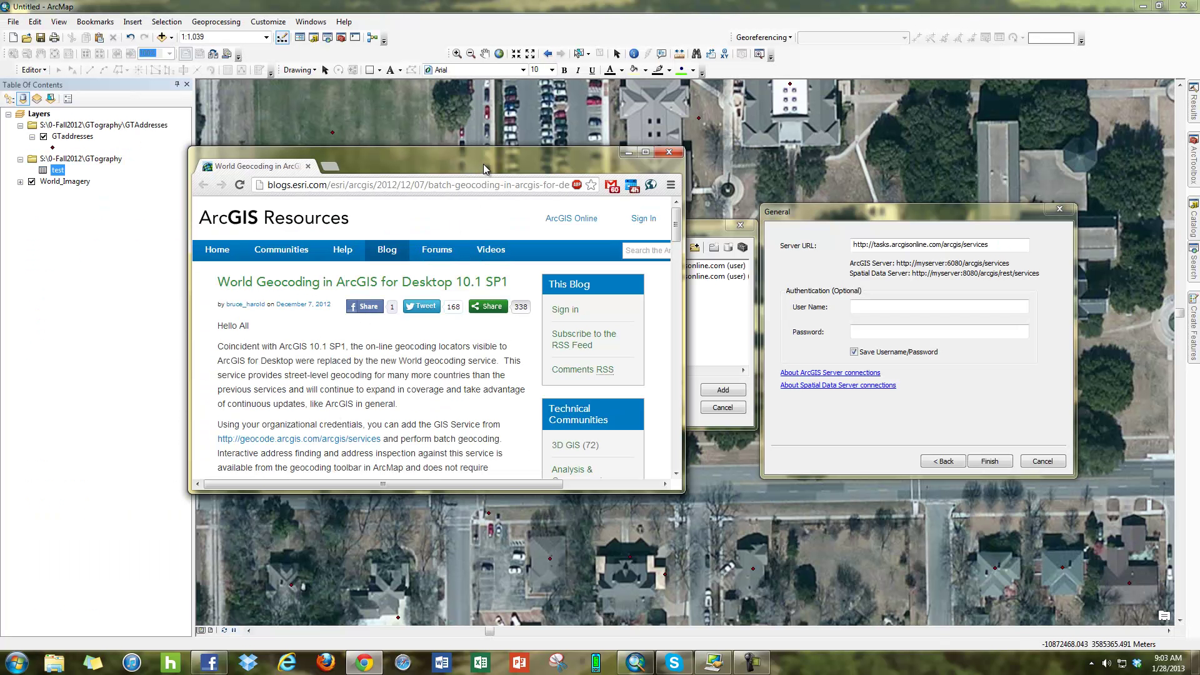
pyautogui.moveTo(483, 168); pyautogui.dragTo(1145, 71)
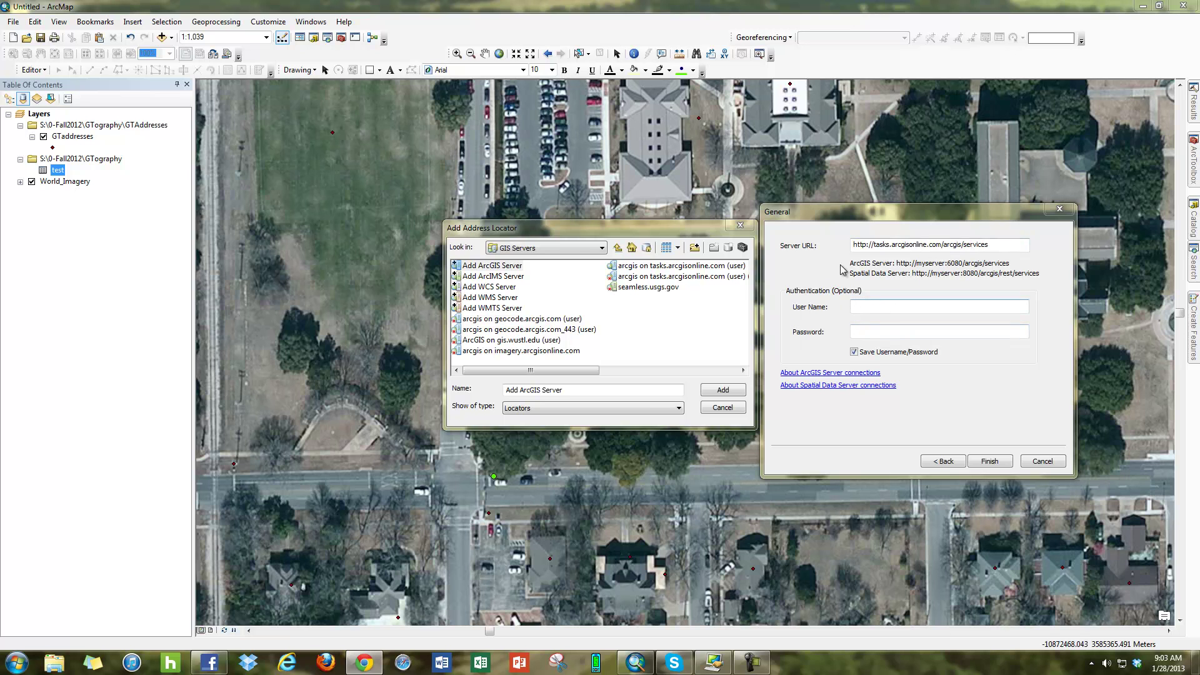
# Finish the wizard and select the new arcgis on tasks.arcgisonline.com (user) connection
pyautogui.click(1001, 463)
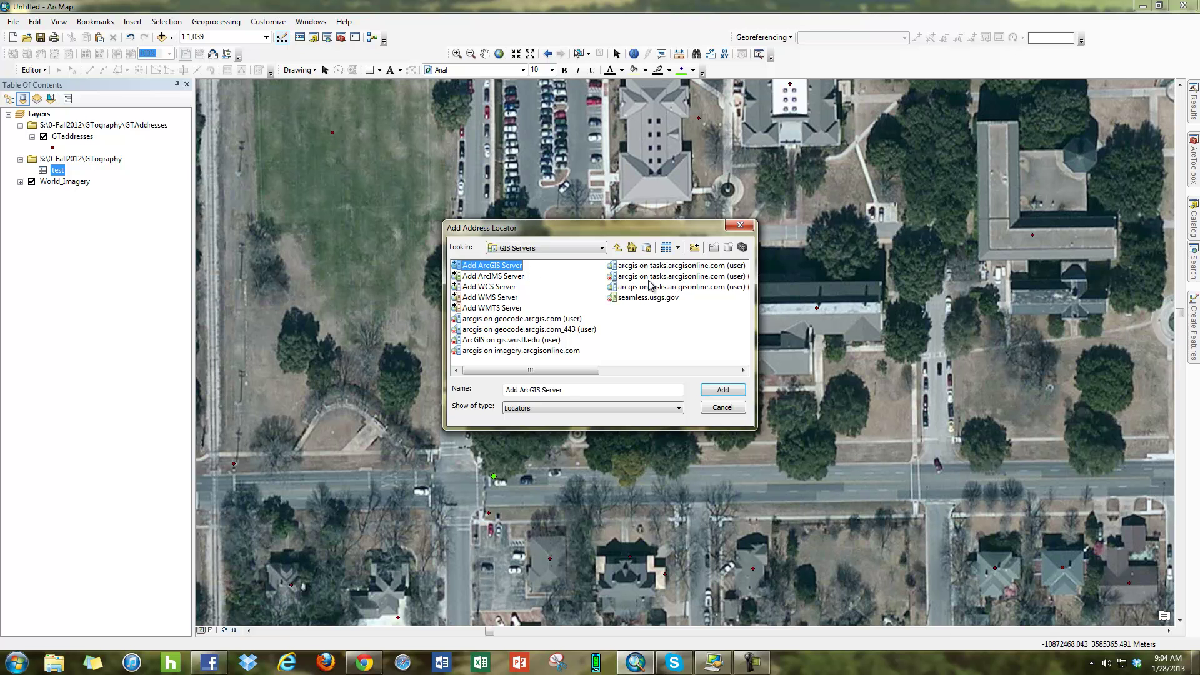
pyautogui.click(673, 266)
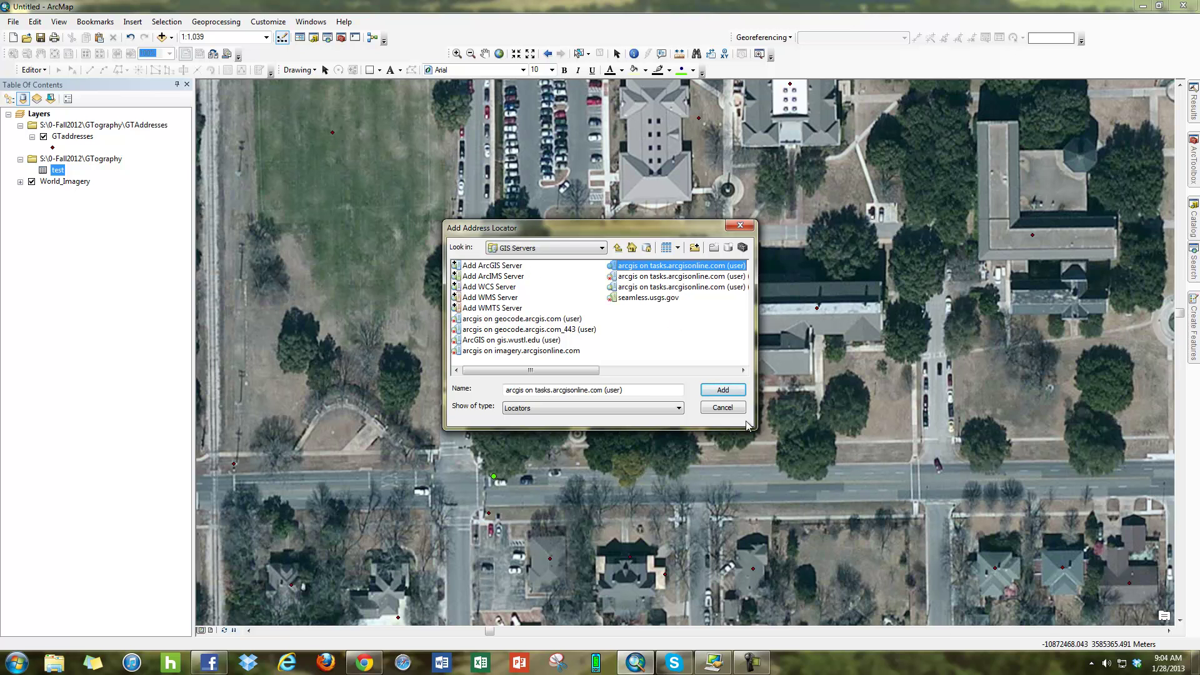
# Open the tasks.arcgisonline.com connection's Locators folder and add the TA_Address_NA_10 locator
pyautogui.click(619, 269)
pyautogui.click(654, 294)
pyautogui.click(479, 268)
pyautogui.click(540, 374)
pyautogui.doubleClick(667, 265)
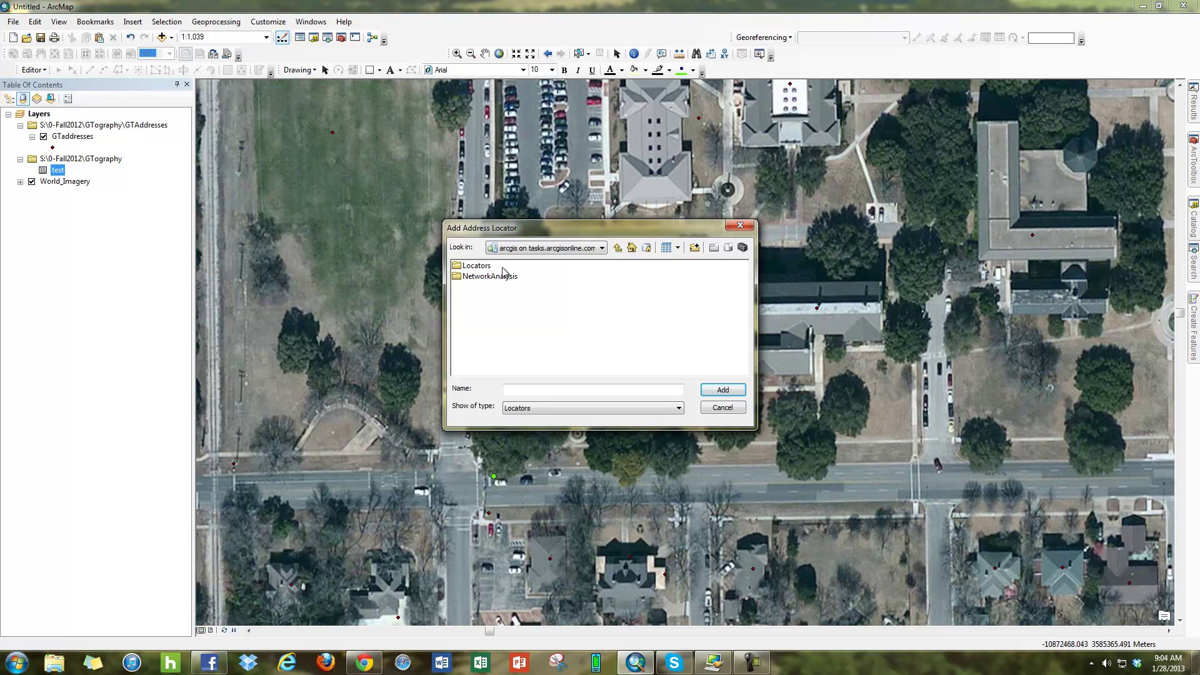
pyautogui.doubleClick(483, 267)
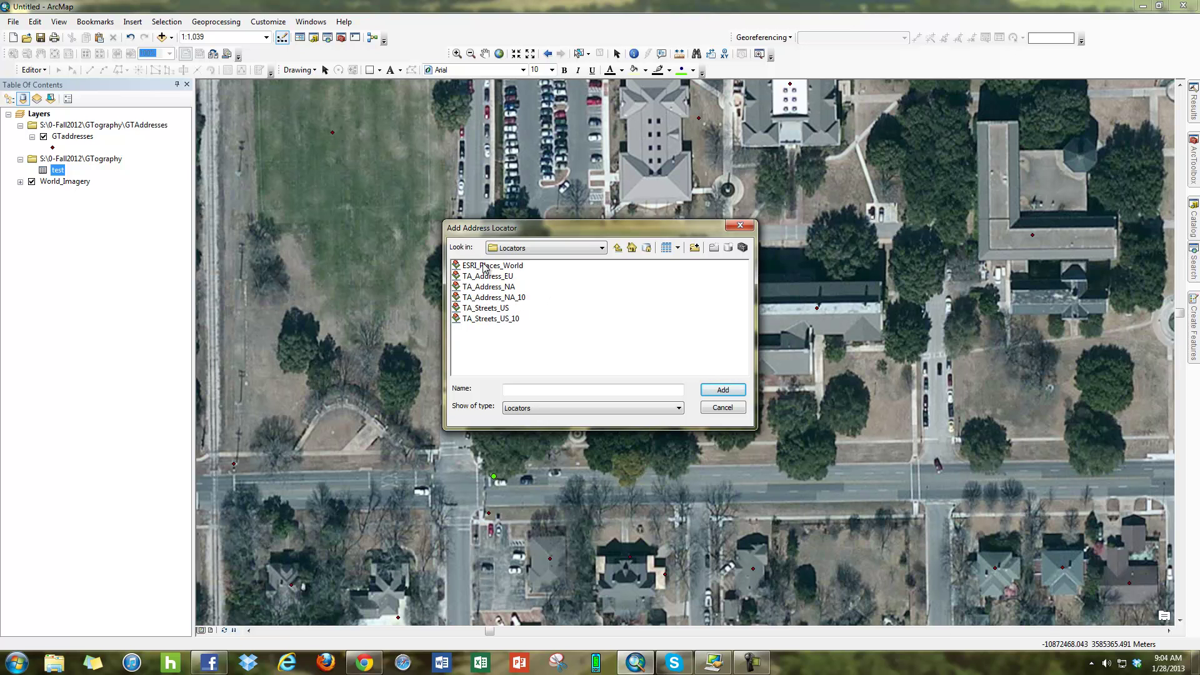
pyautogui.click(511, 300)
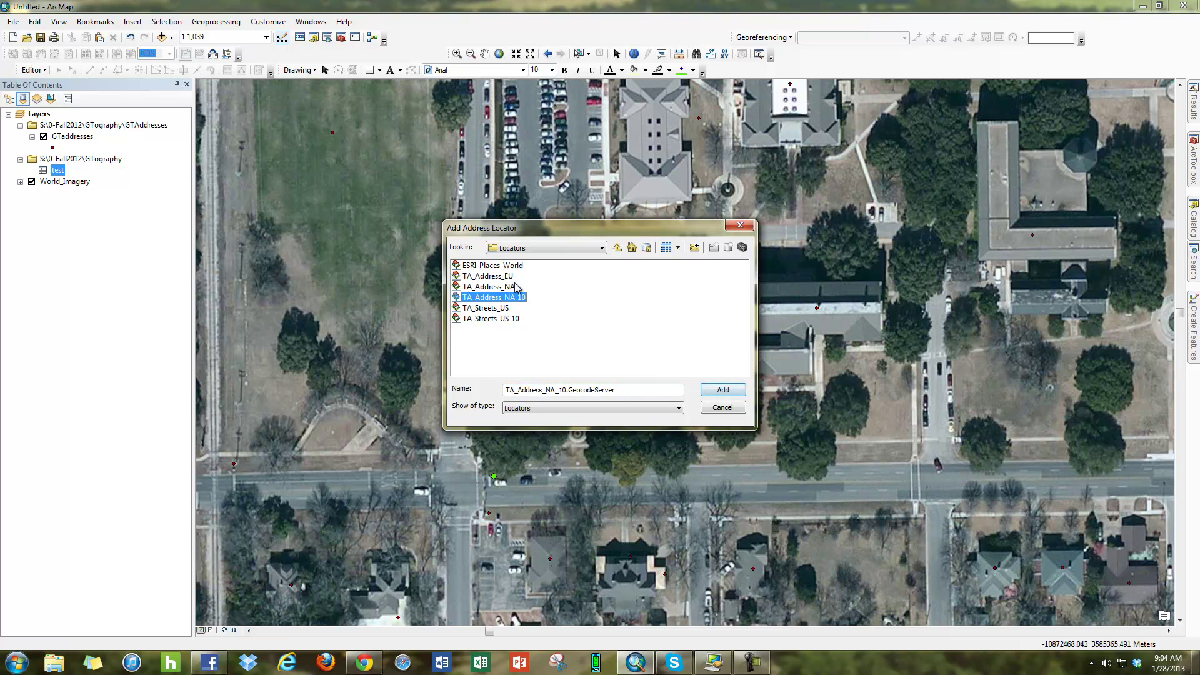
pyautogui.click(719, 390)
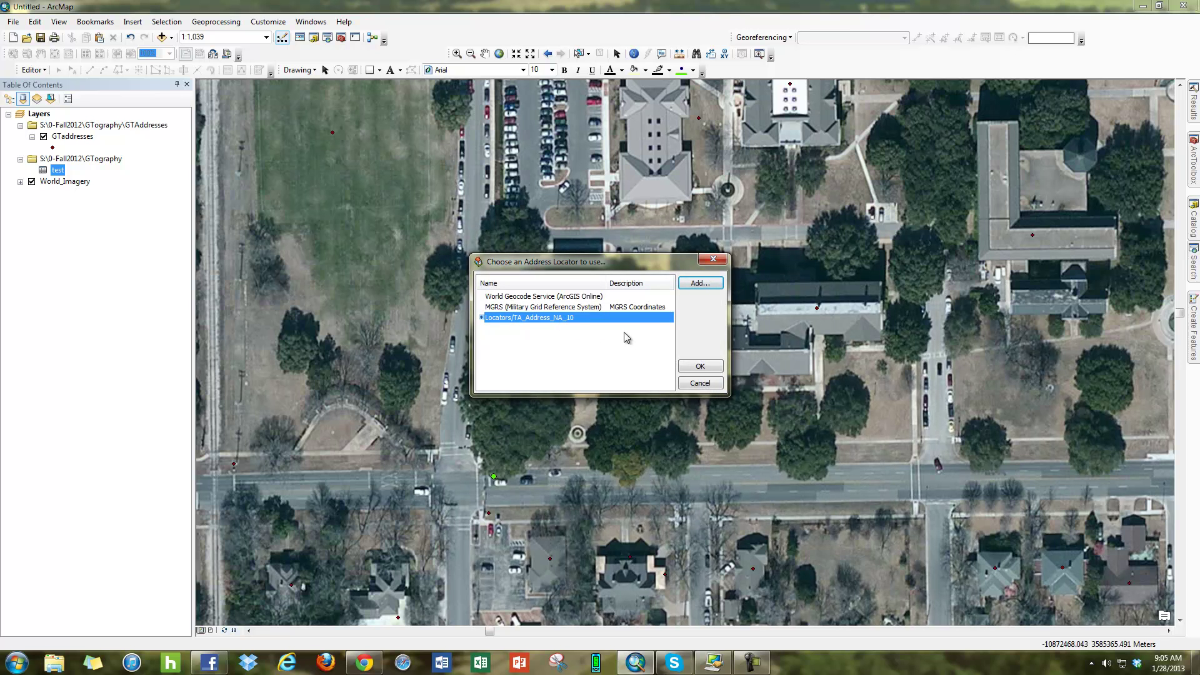
# Confirm TA_Address_NA_10, map the Address input to RD_FULLNAM, and leave State as <None>
pyautogui.click(715, 366)
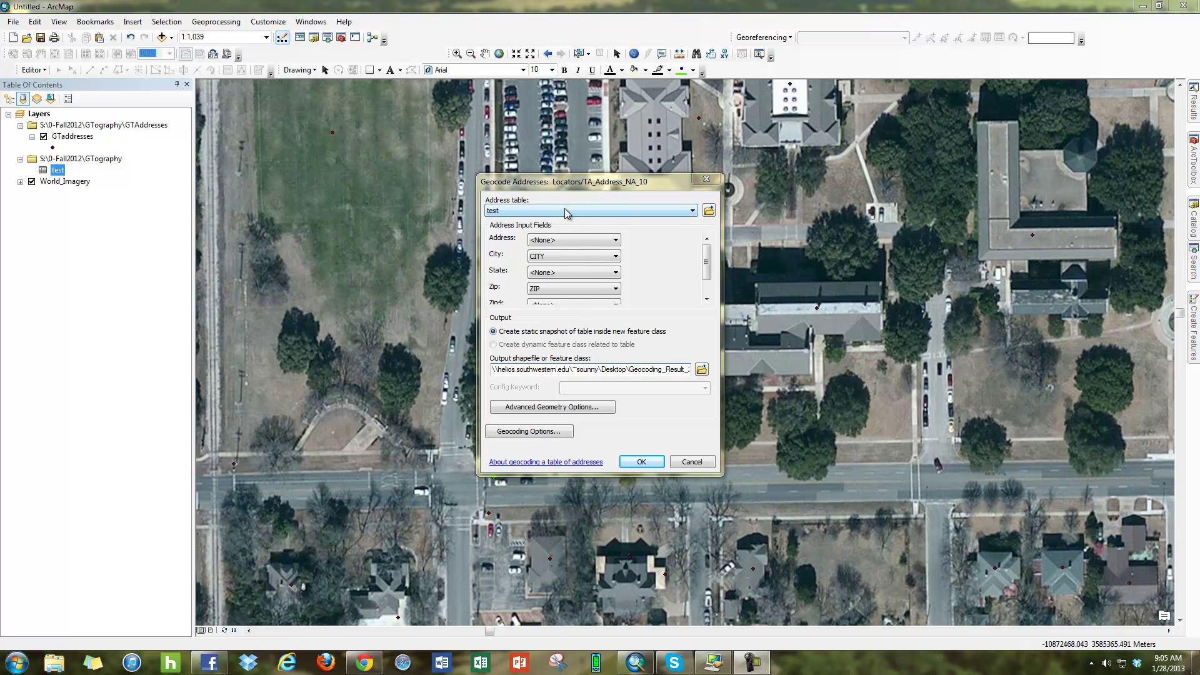
pyautogui.click(621, 210)
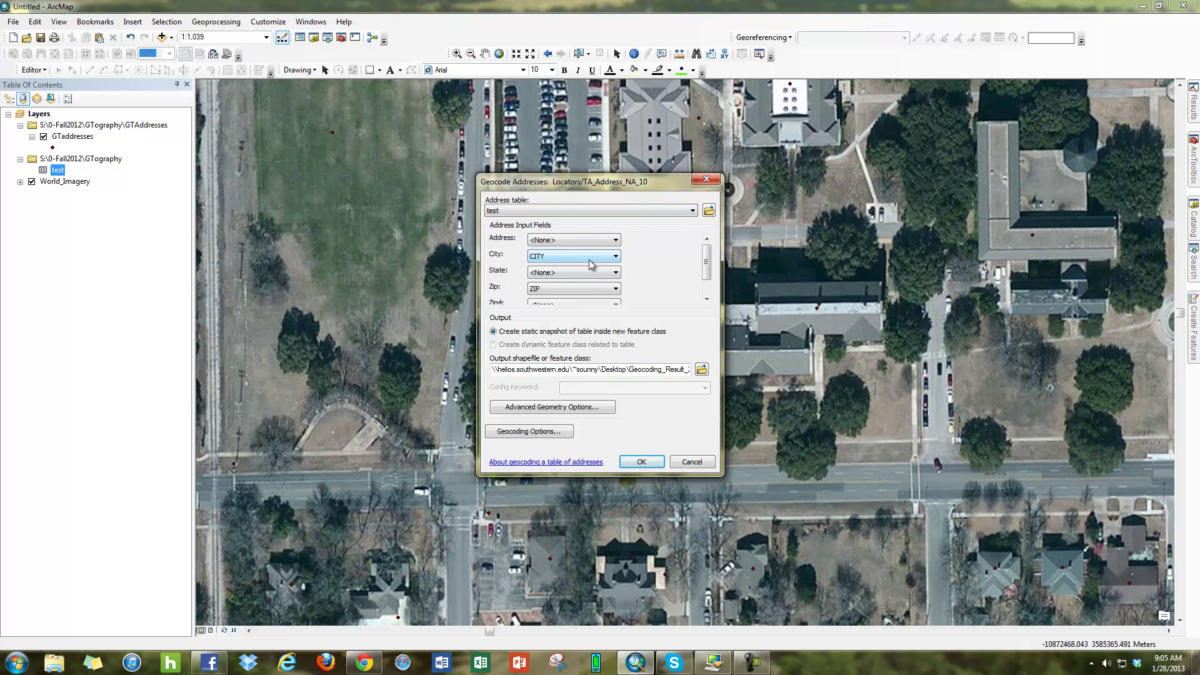
pyautogui.click(602, 240)
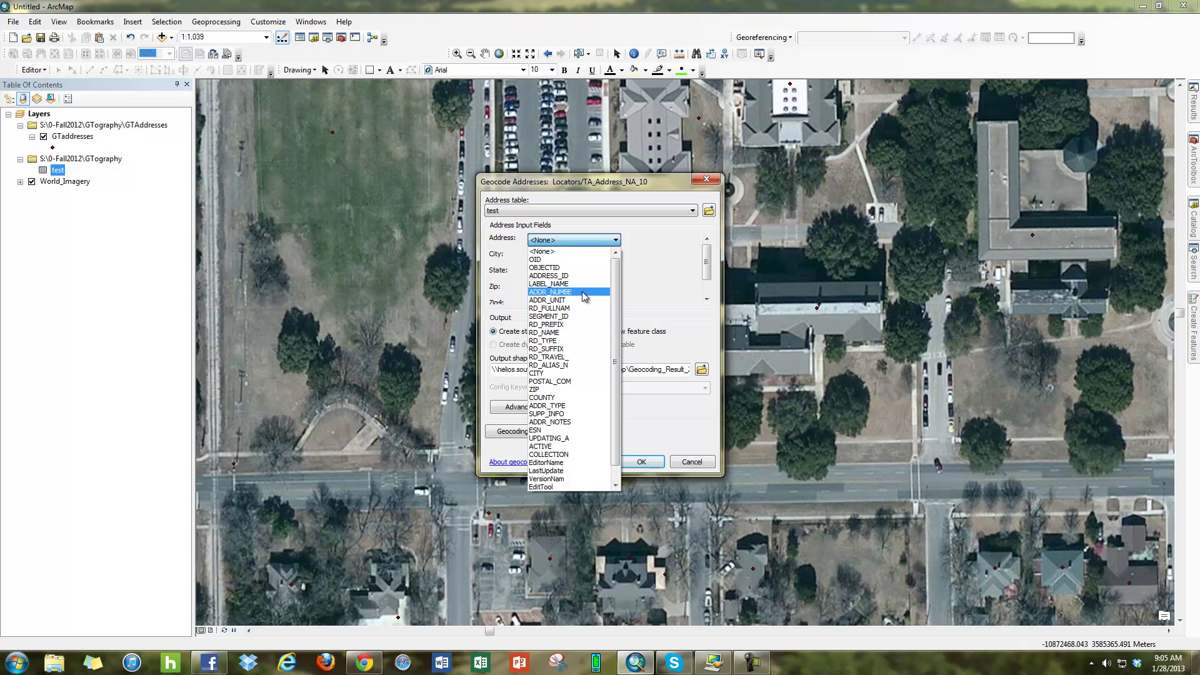
pyautogui.click(568, 308)
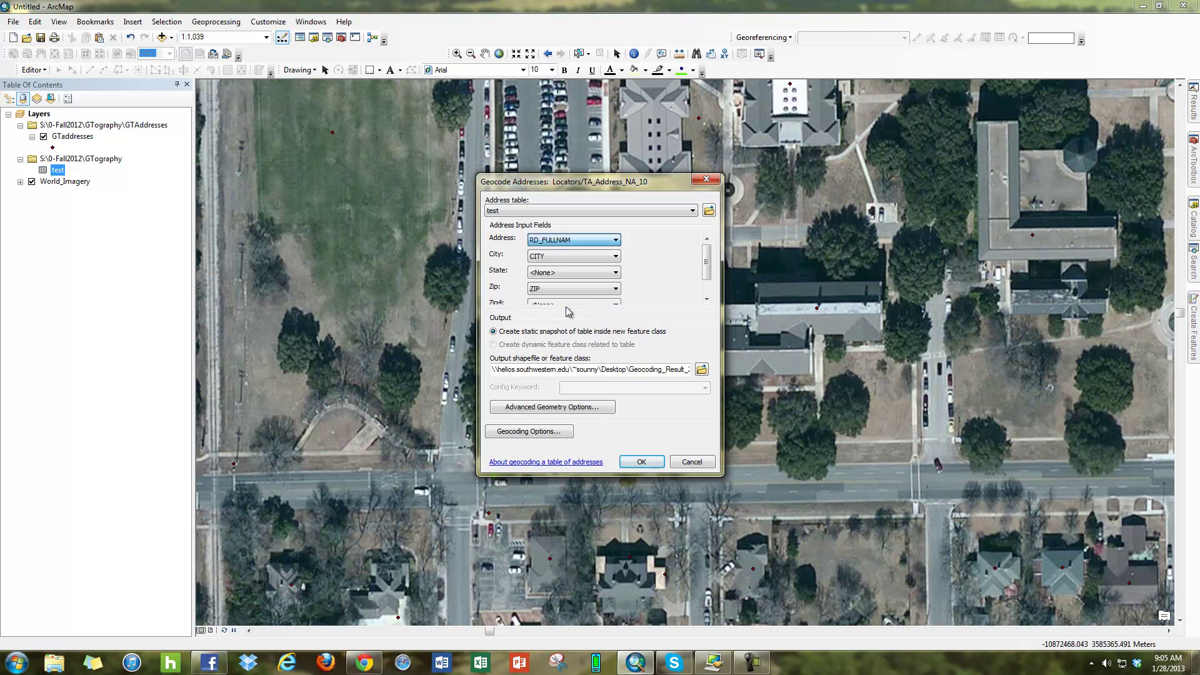
pyautogui.scroll(-2, 707, 271)
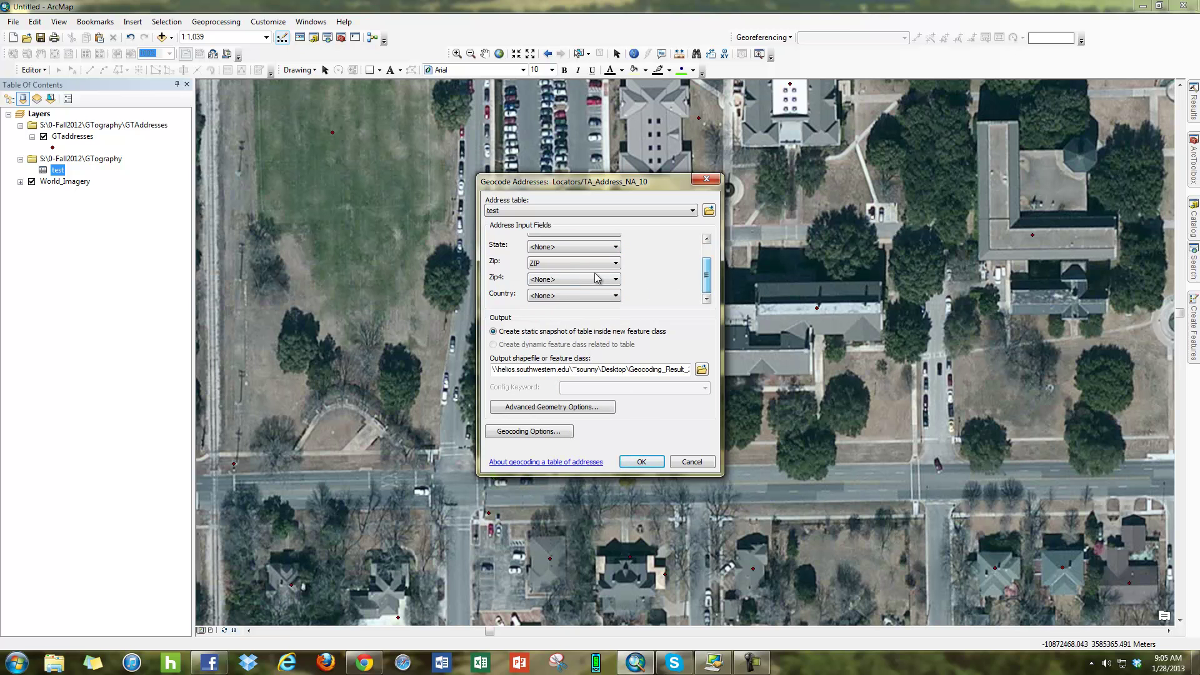
pyautogui.click(591, 248)
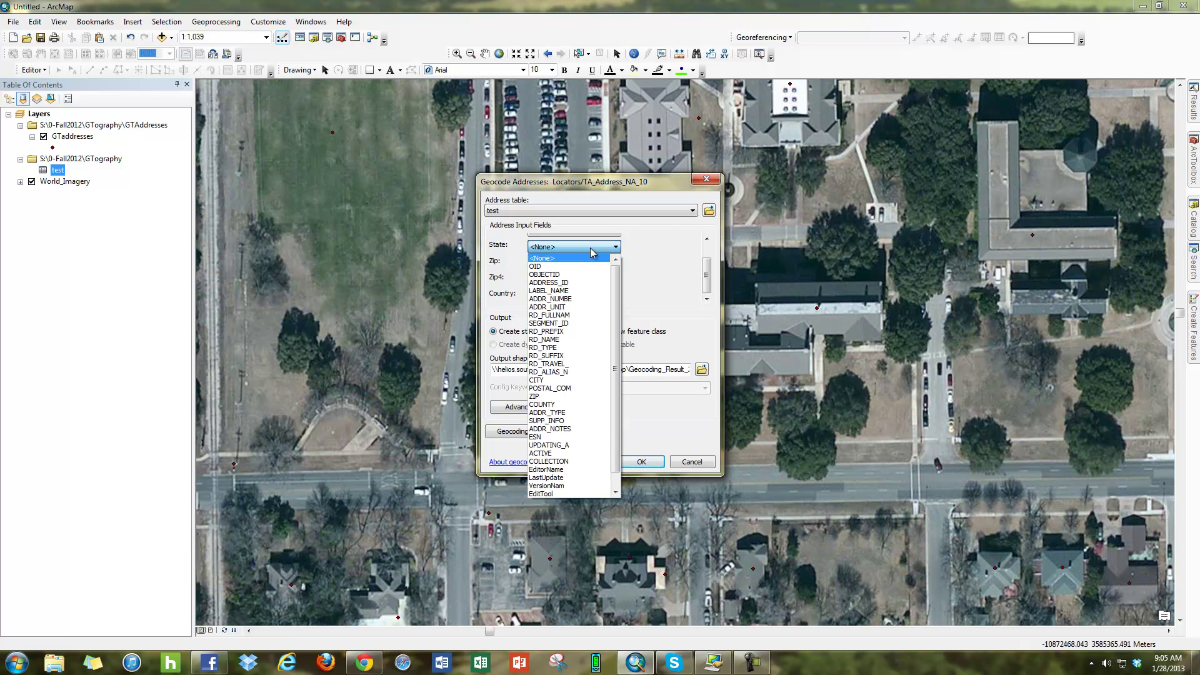
pyautogui.click(591, 249)
pyautogui.moveTo(710, 278)
pyautogui.mouseDown()
pyautogui.moveTo(710, 265)
pyautogui.moveTo(709, 278)
pyautogui.mouseUp()
# Start geocoding the test address table, then bring the Esri World Geocoding blog post forward
pyautogui.click(664, 461)
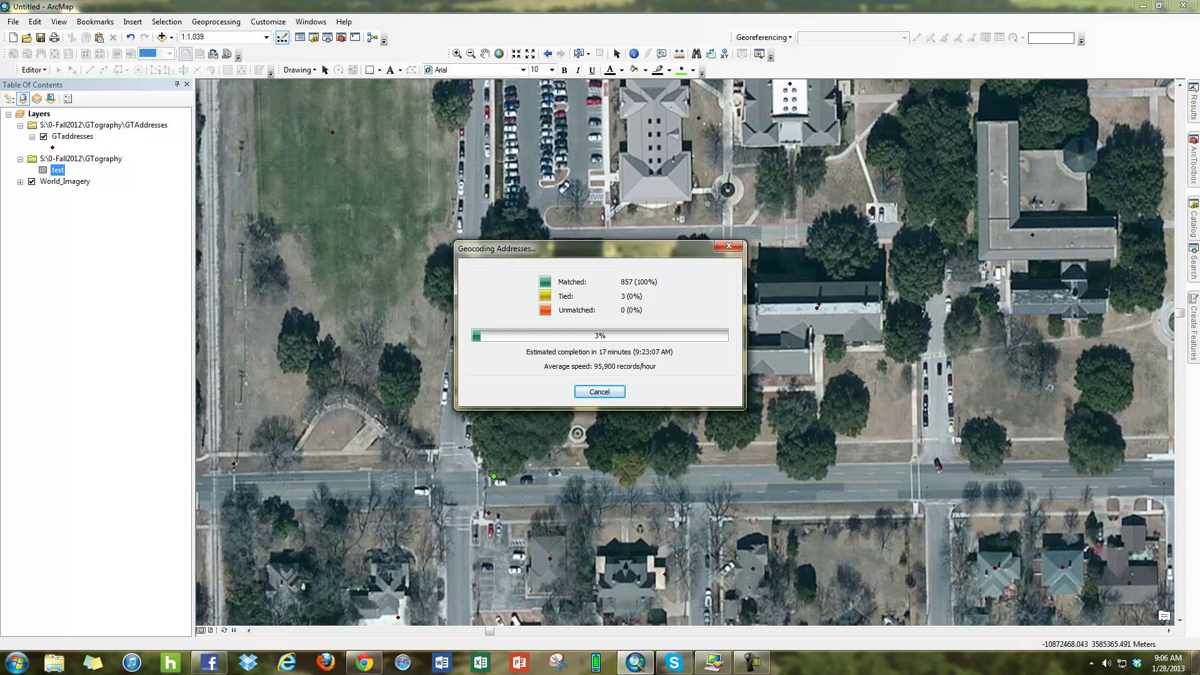
pyautogui.click(365, 663)
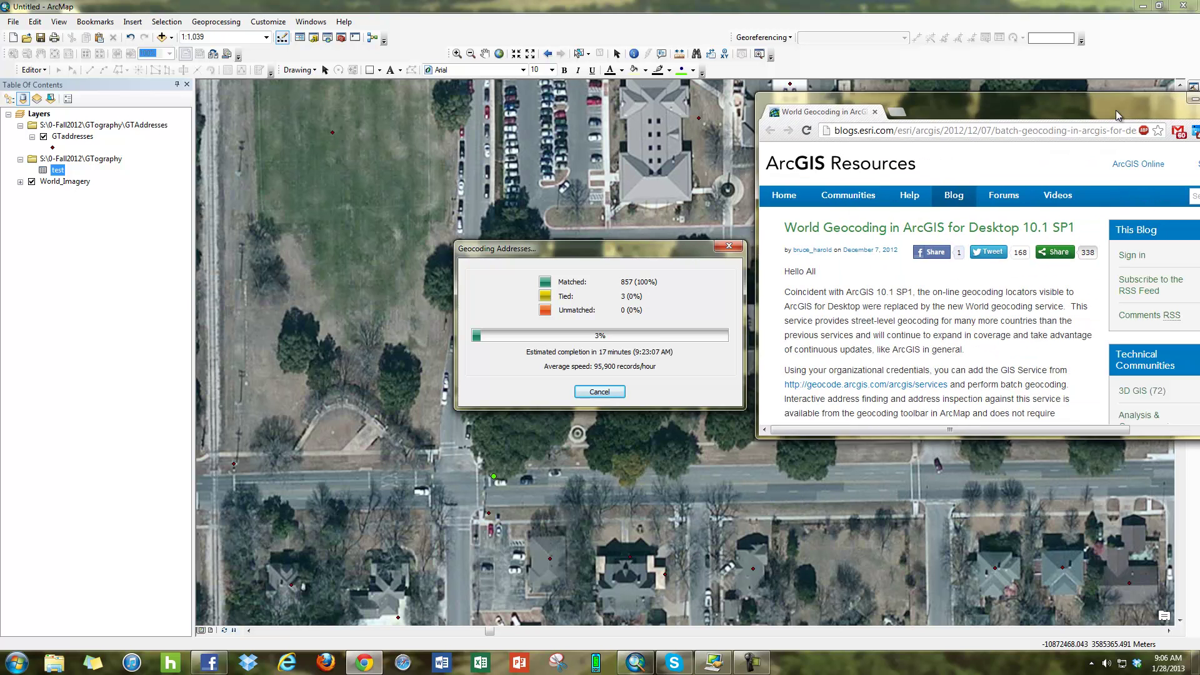
# Move the blog window to the right screen edge and return to ArcMap's geocoding progress
pyautogui.press('super+Left')
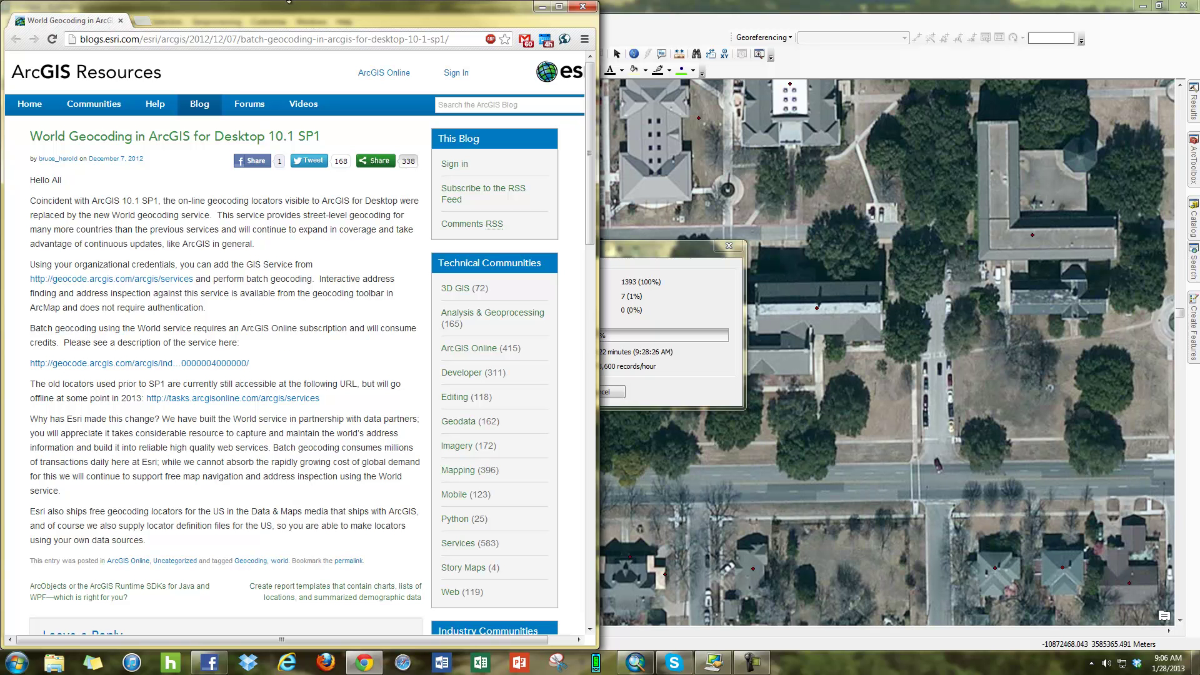
pyautogui.moveTo(246, 16); pyautogui.dragTo(1094, 94)
pyautogui.hotkey('alt', 'Tab')
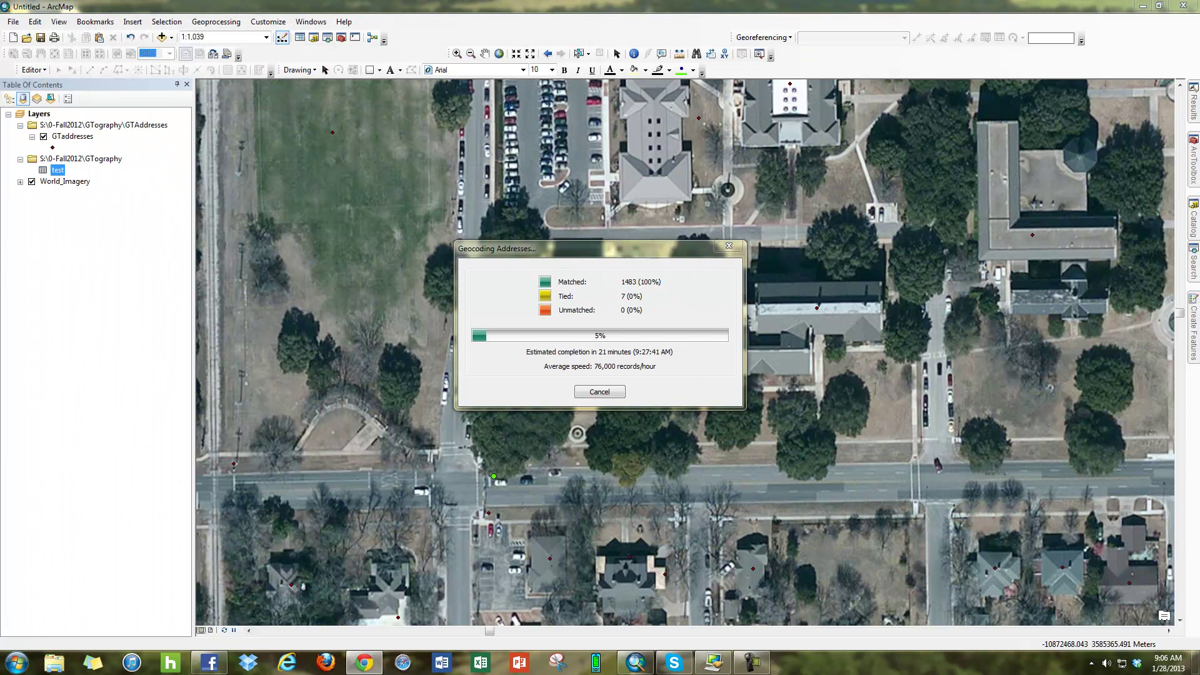